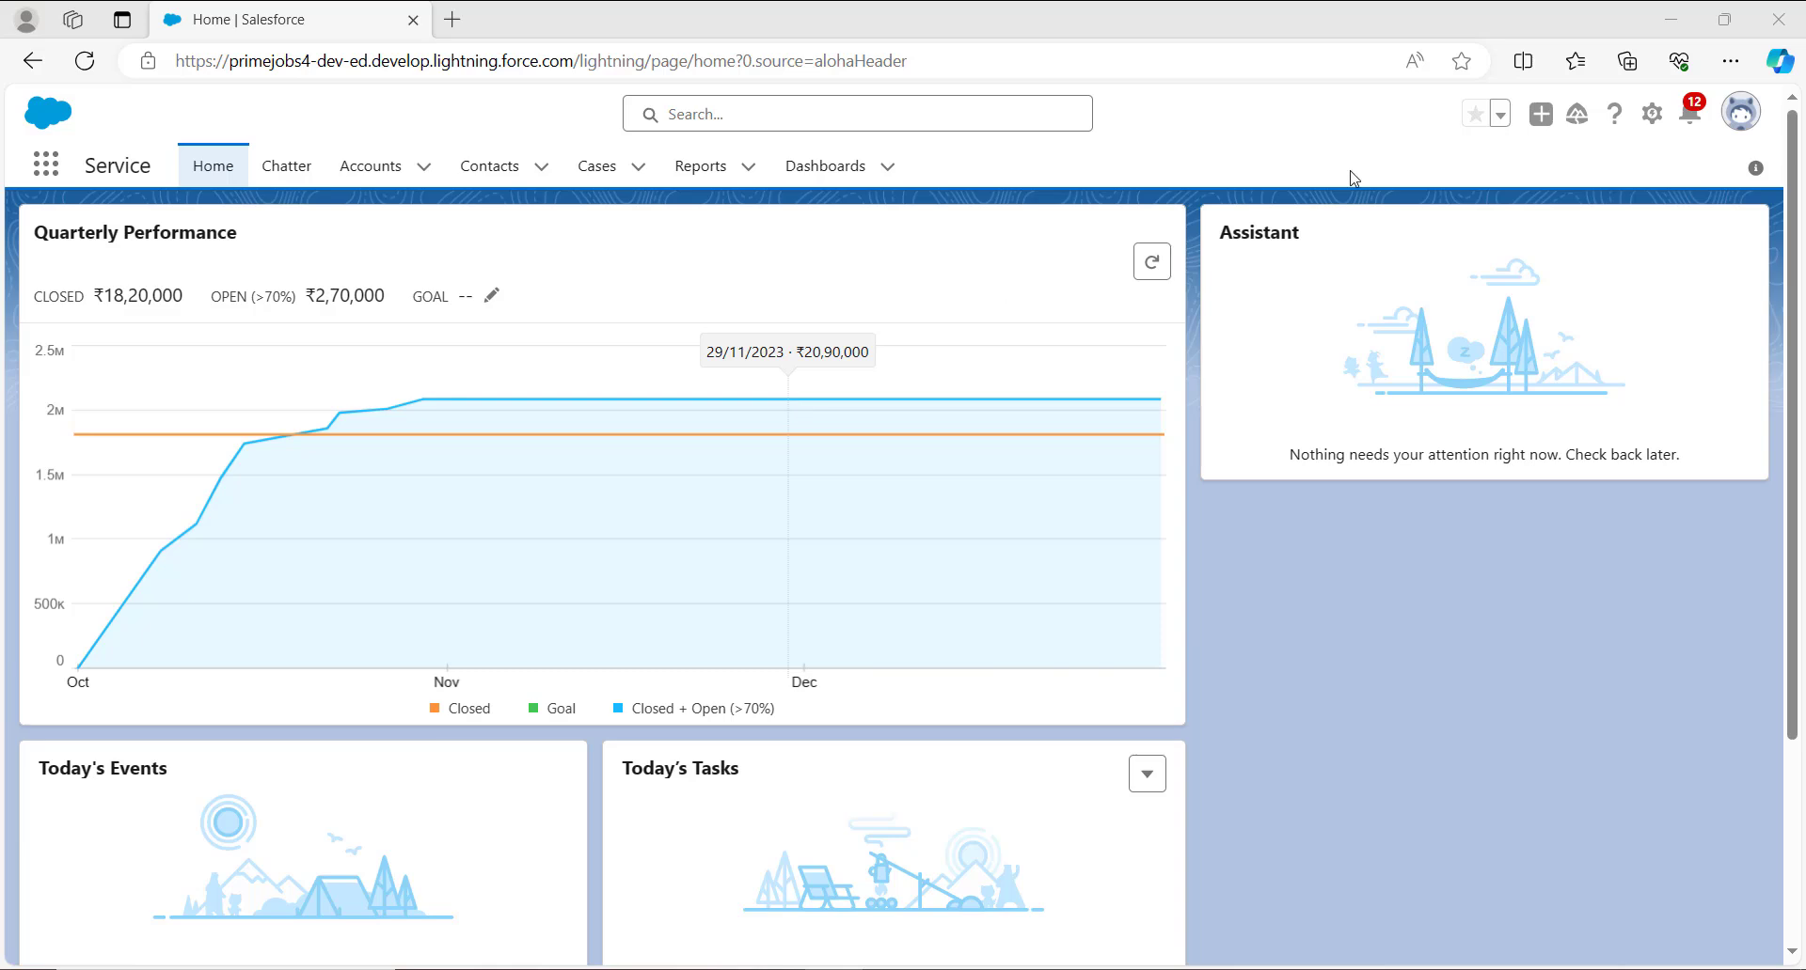
- Open Setup and find the Permission Sets page by searching for "permission sets"
{"action": "left_click", "coordinate": [1658, 117]}
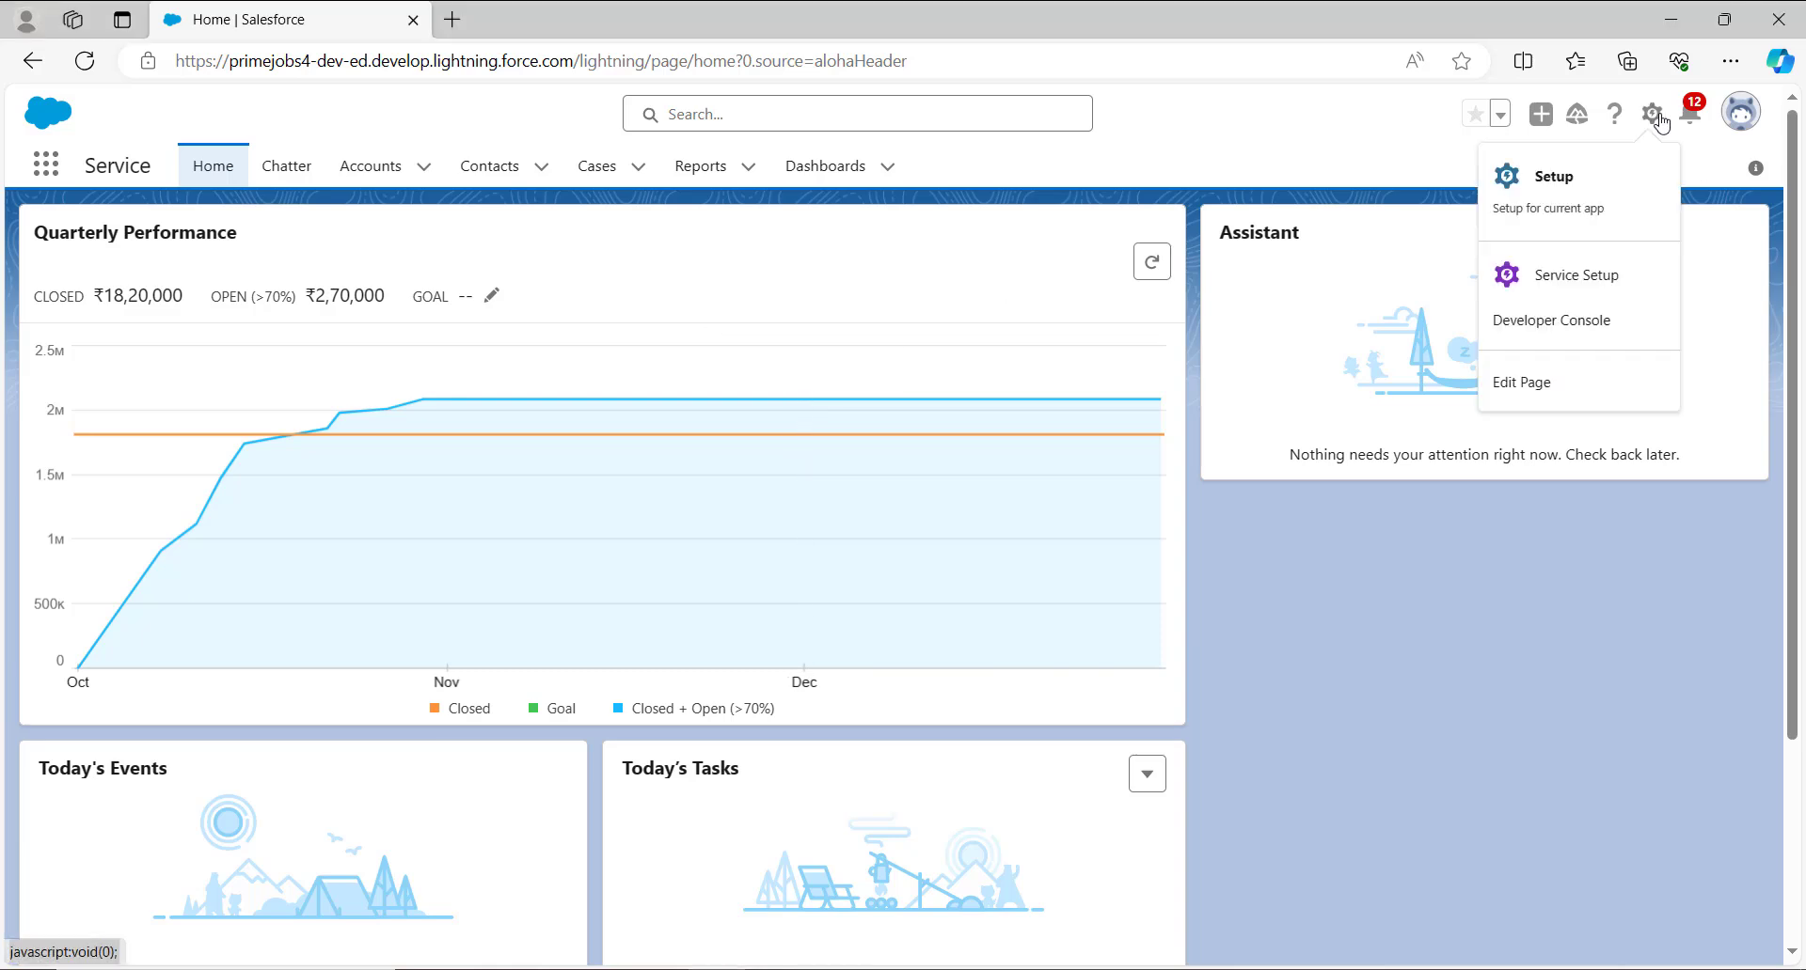
{"action": "left_click", "coordinate": [1541, 227]}
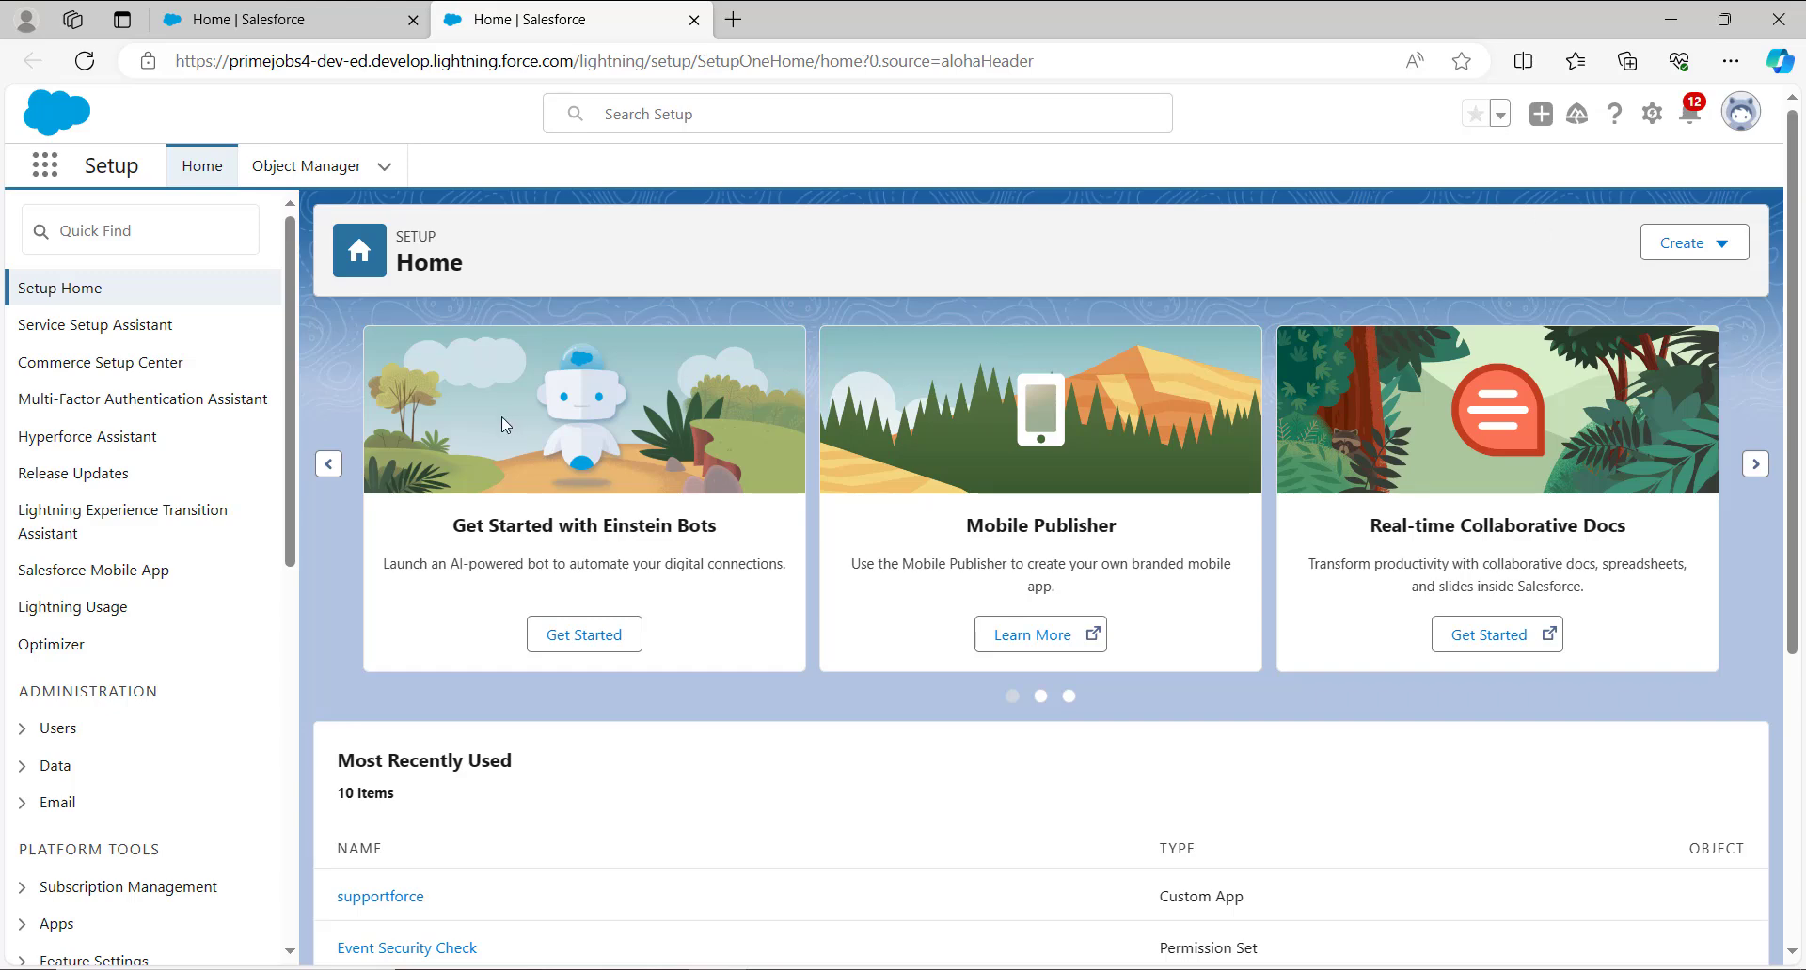
{"action": "left_click", "coordinate": [171, 246]}
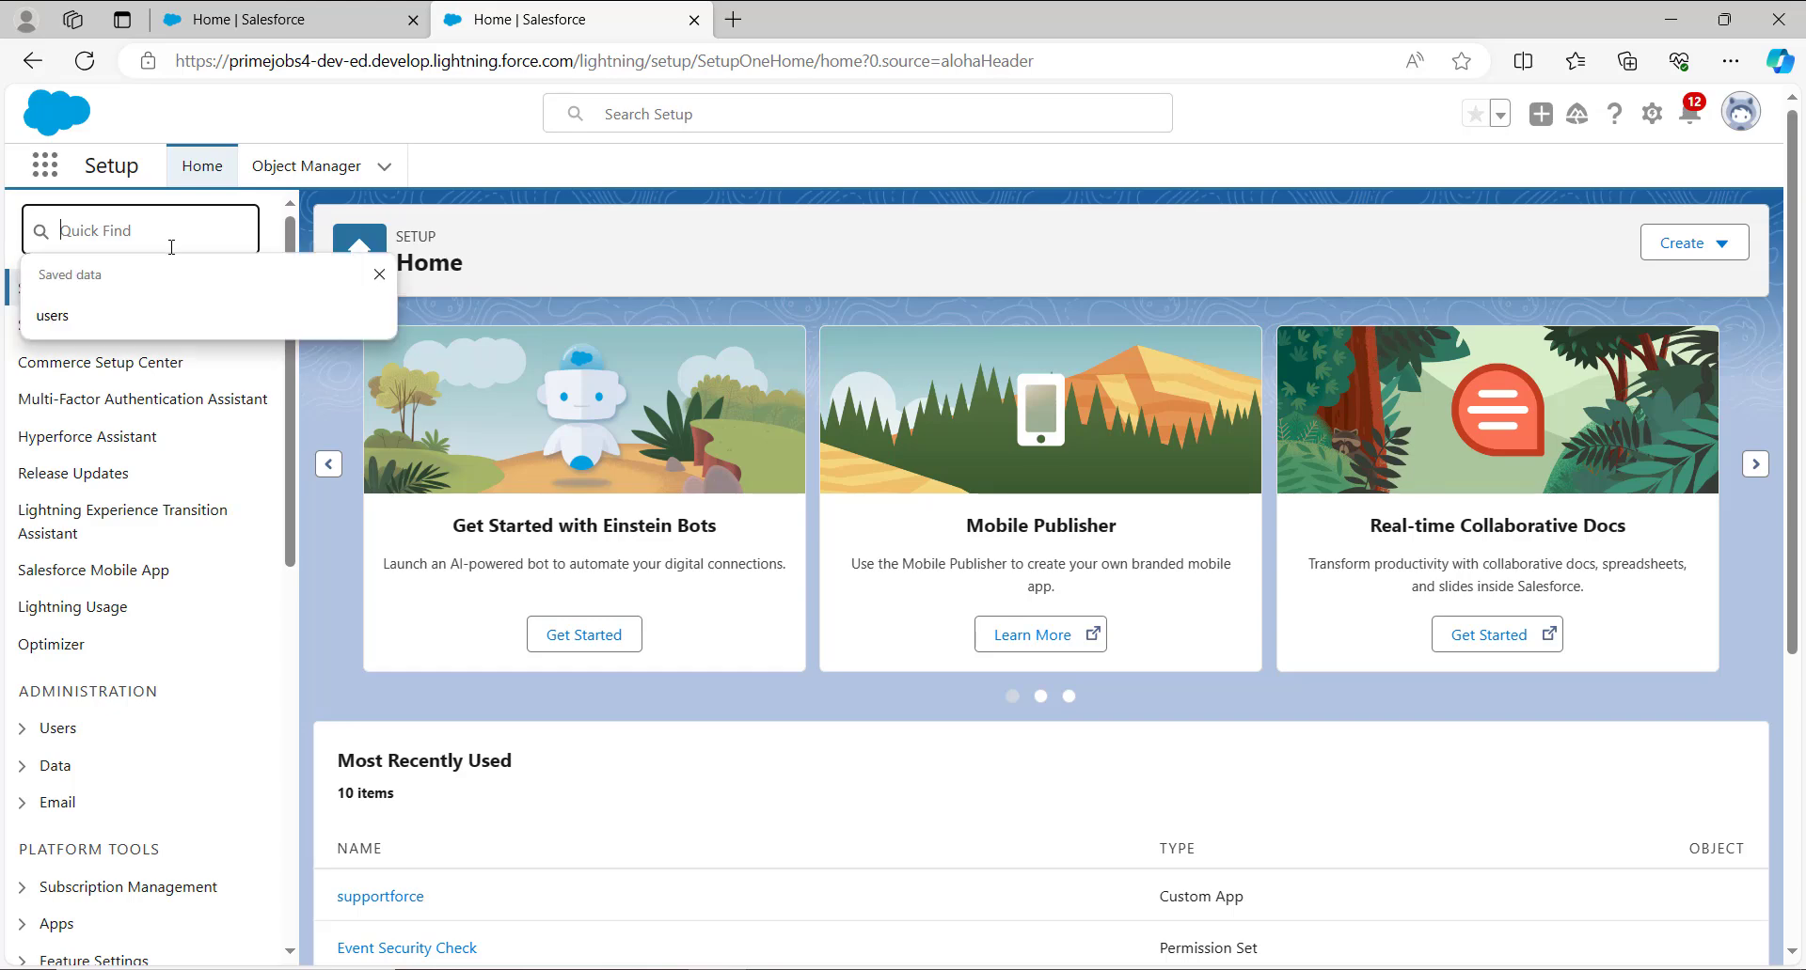
{"action": "type", "text": "p"}
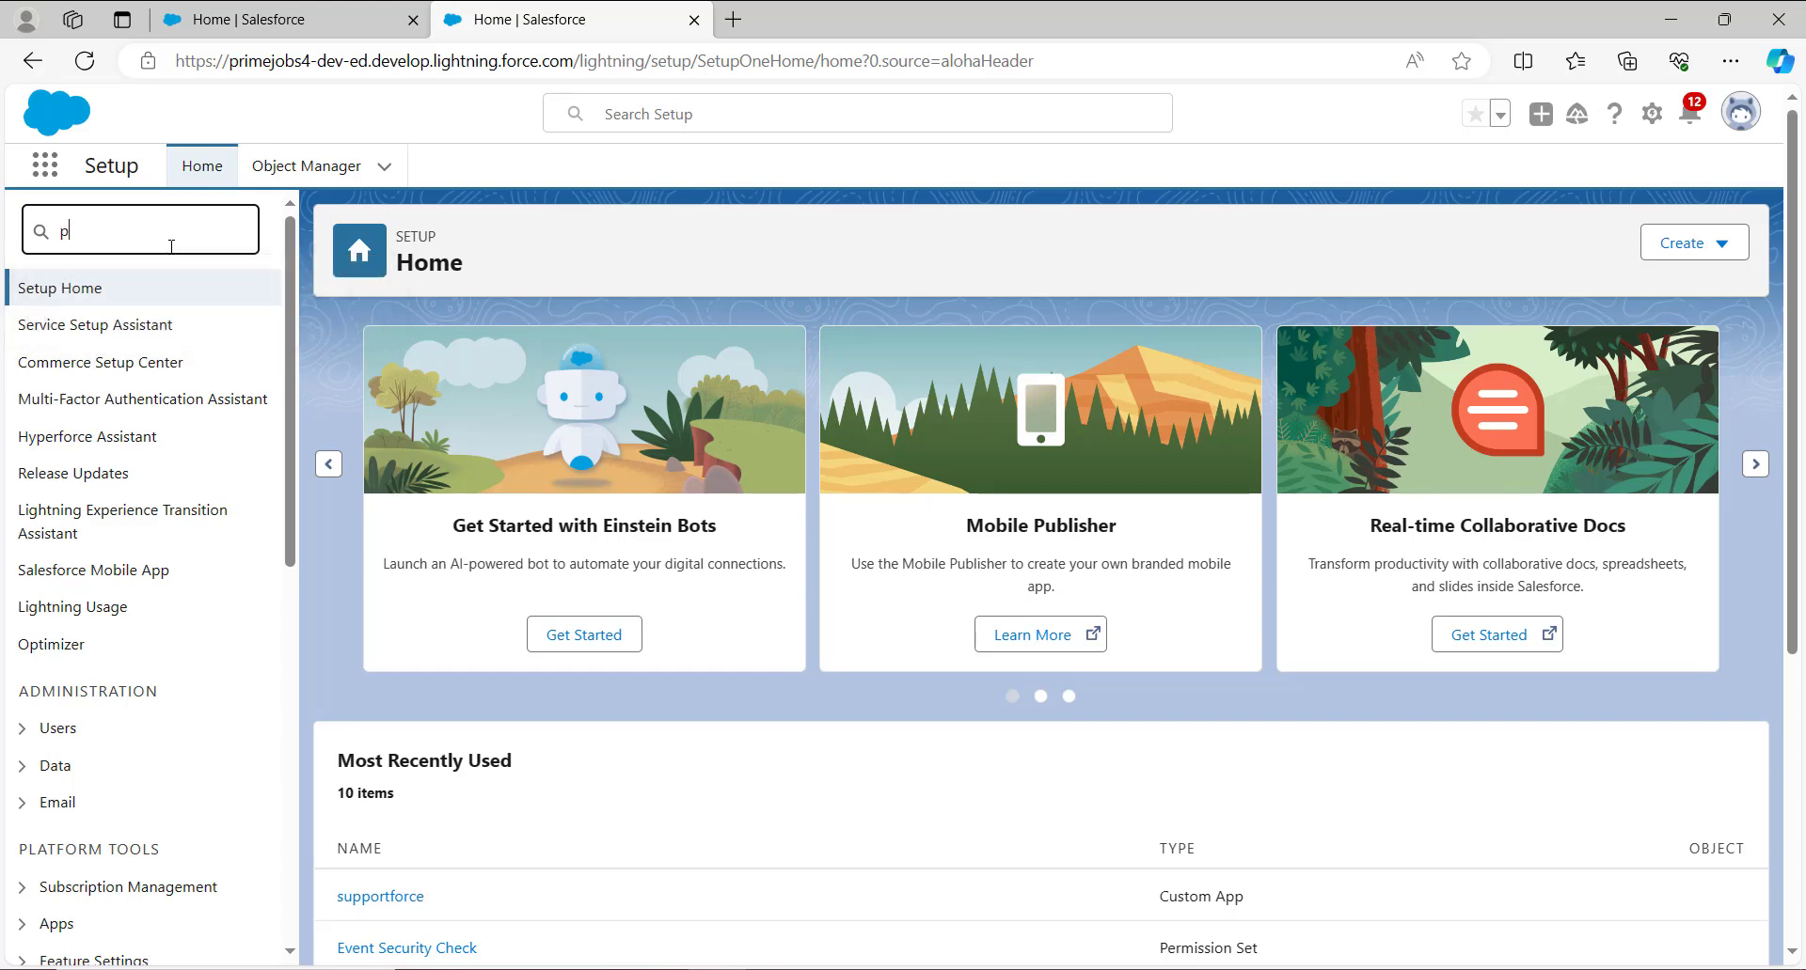
{"action": "type", "text": "ermission "}
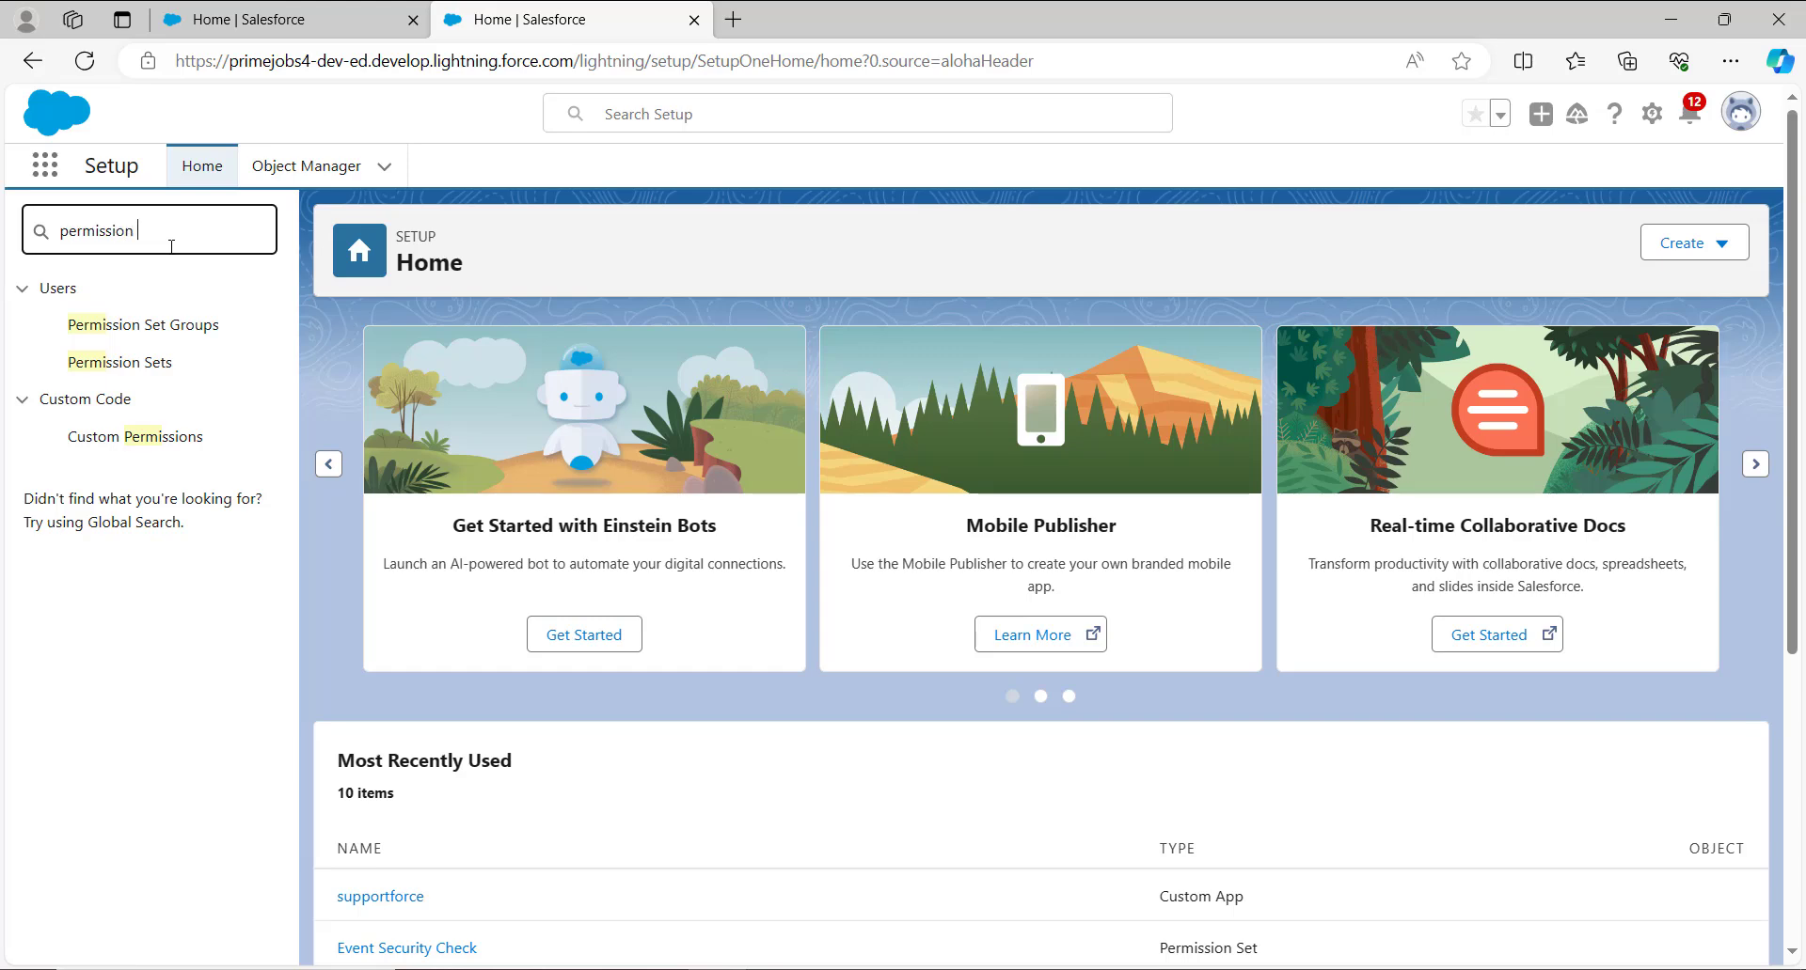
{"action": "type", "text": "sets"}
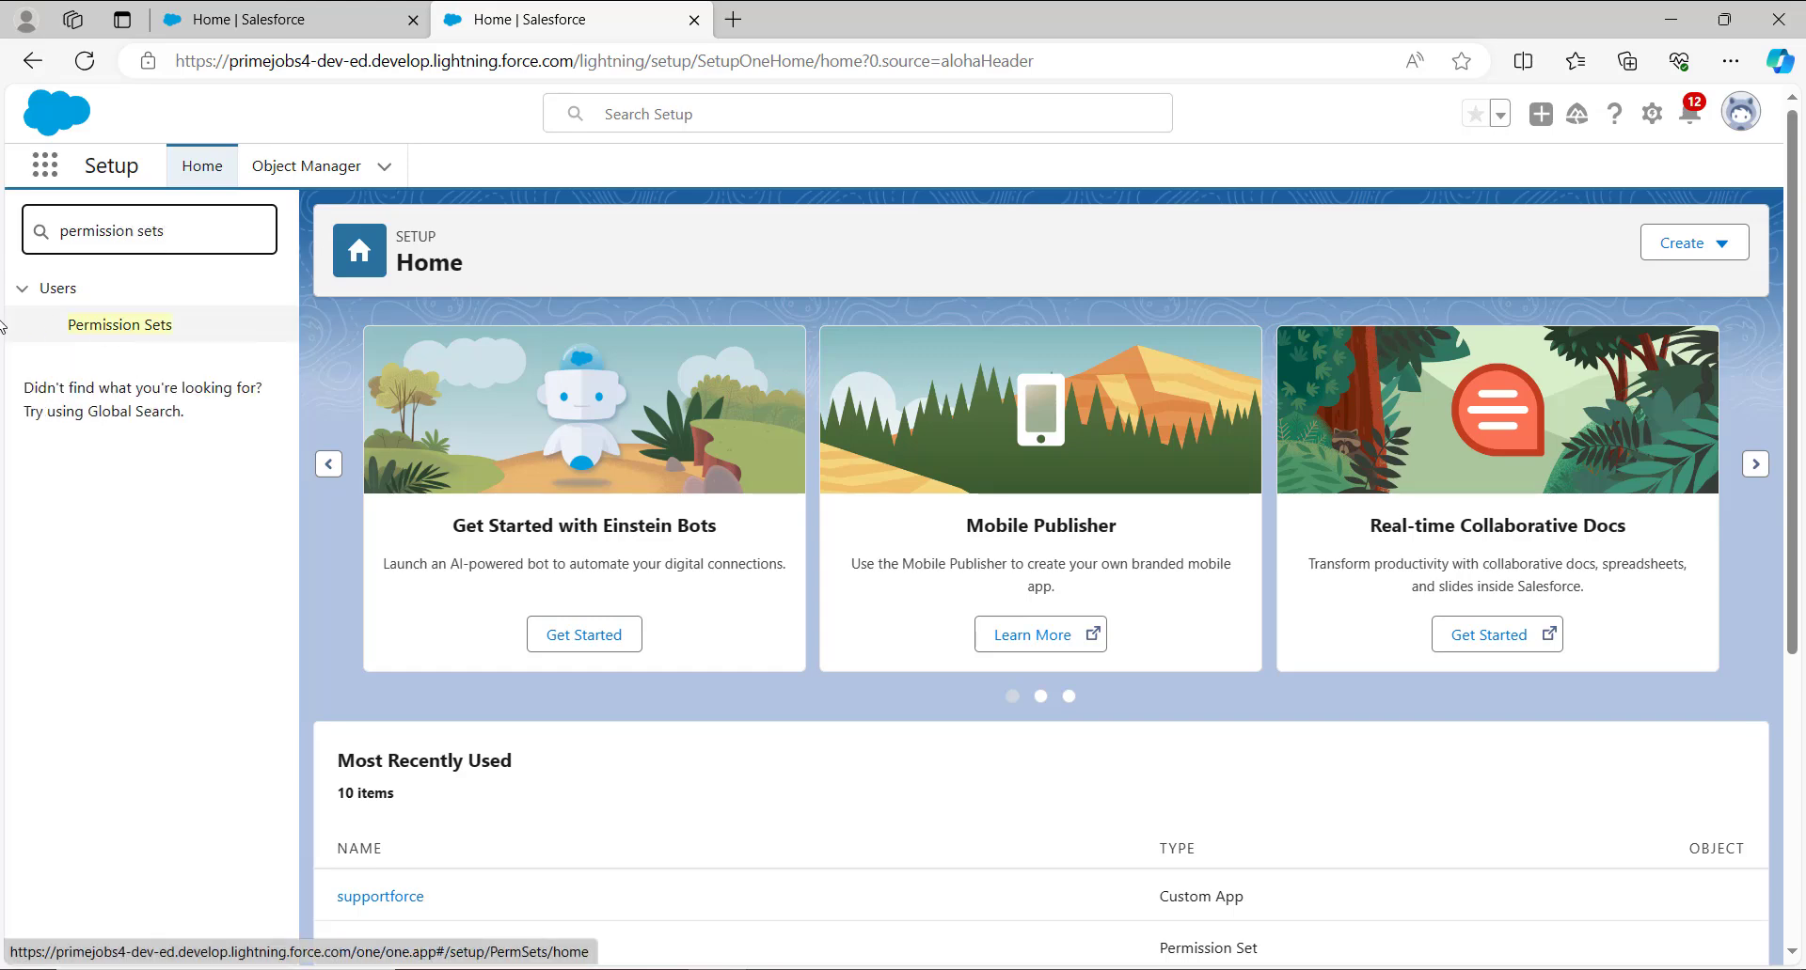
{"action": "left_click", "coordinate": [157, 331]}
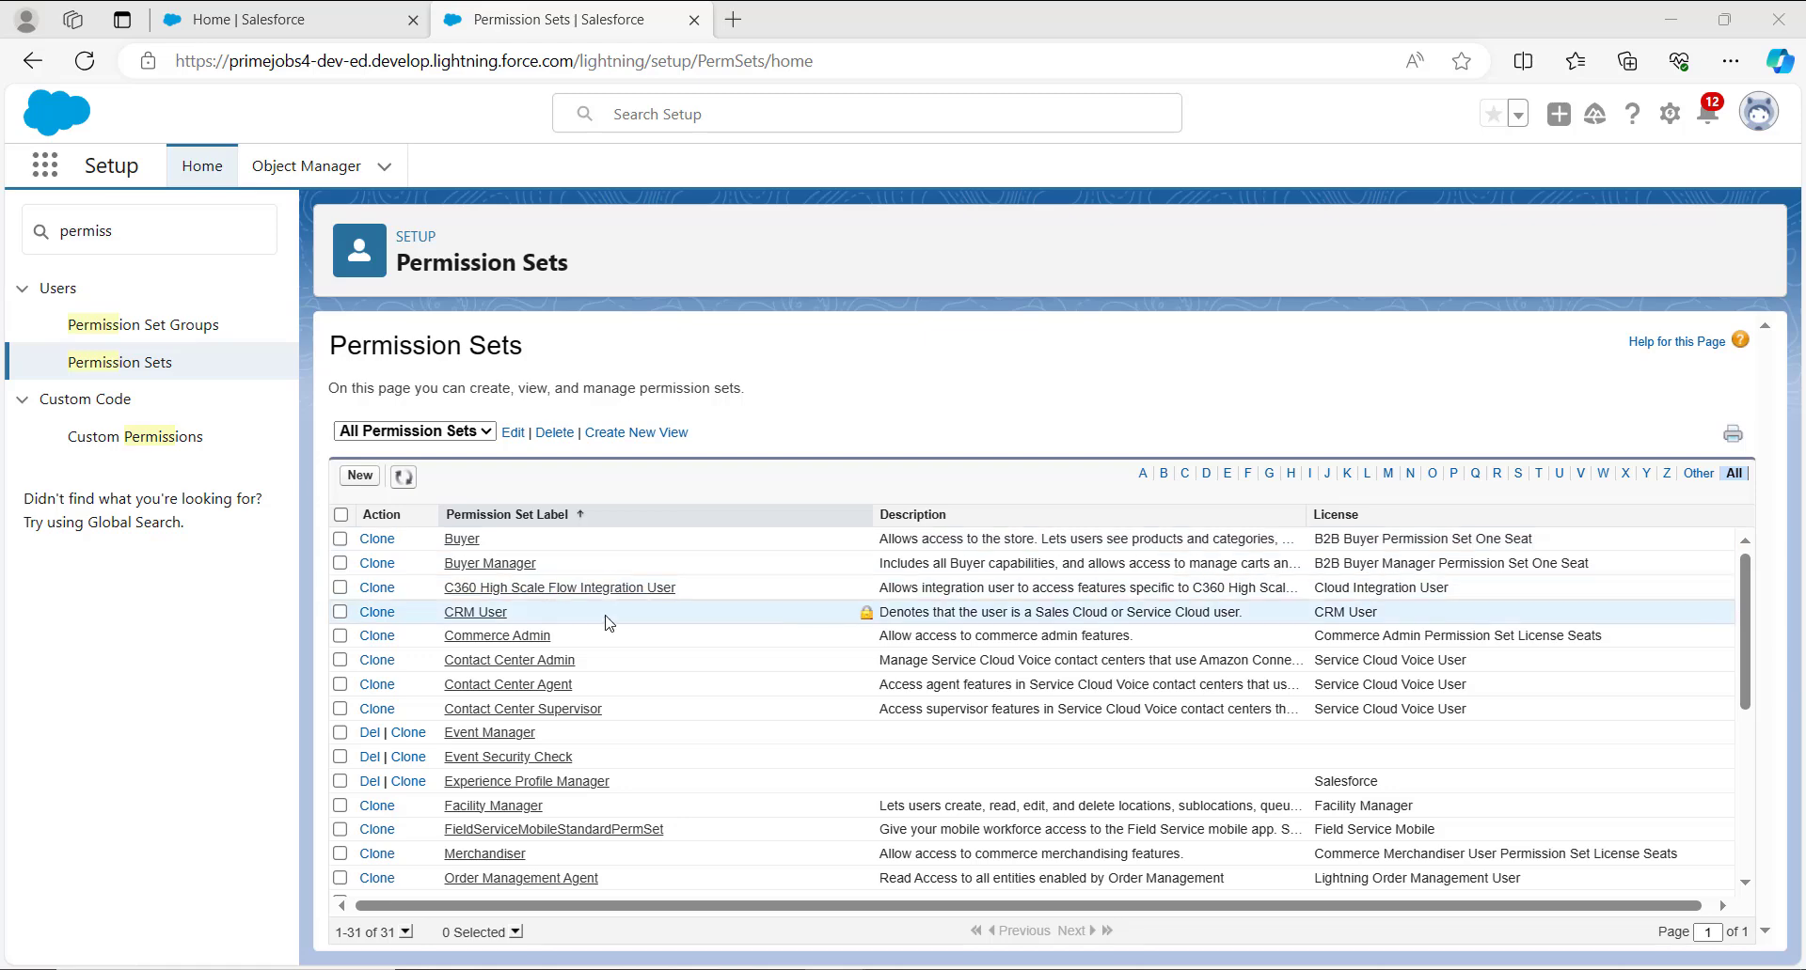
- Open the Event Manager permission set and go to the management of its assignments
{"action": "scroll", "coordinate": [620, 630], "scroll_direction": "down", "scroll_amount": 1}
{"action": "scroll", "coordinate": [640, 639], "scroll_direction": "down", "scroll_amount": 1}
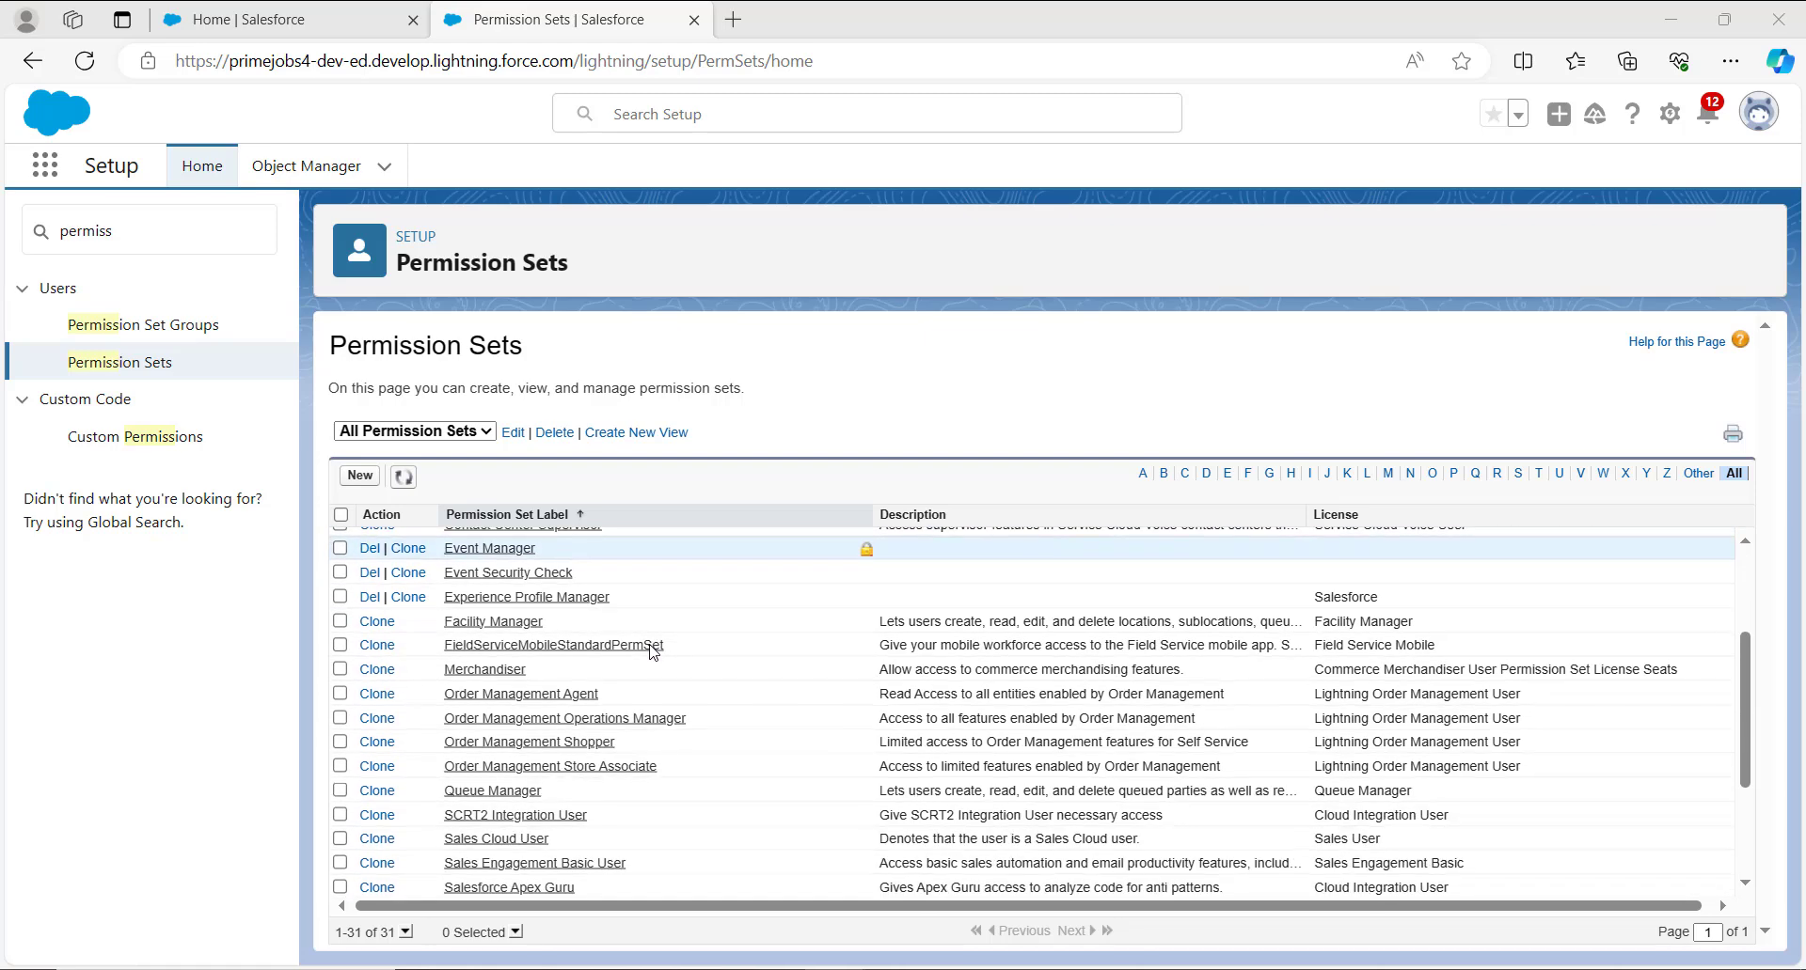
{"action": "scroll", "coordinate": [653, 652], "scroll_direction": "down", "scroll_amount": 2}
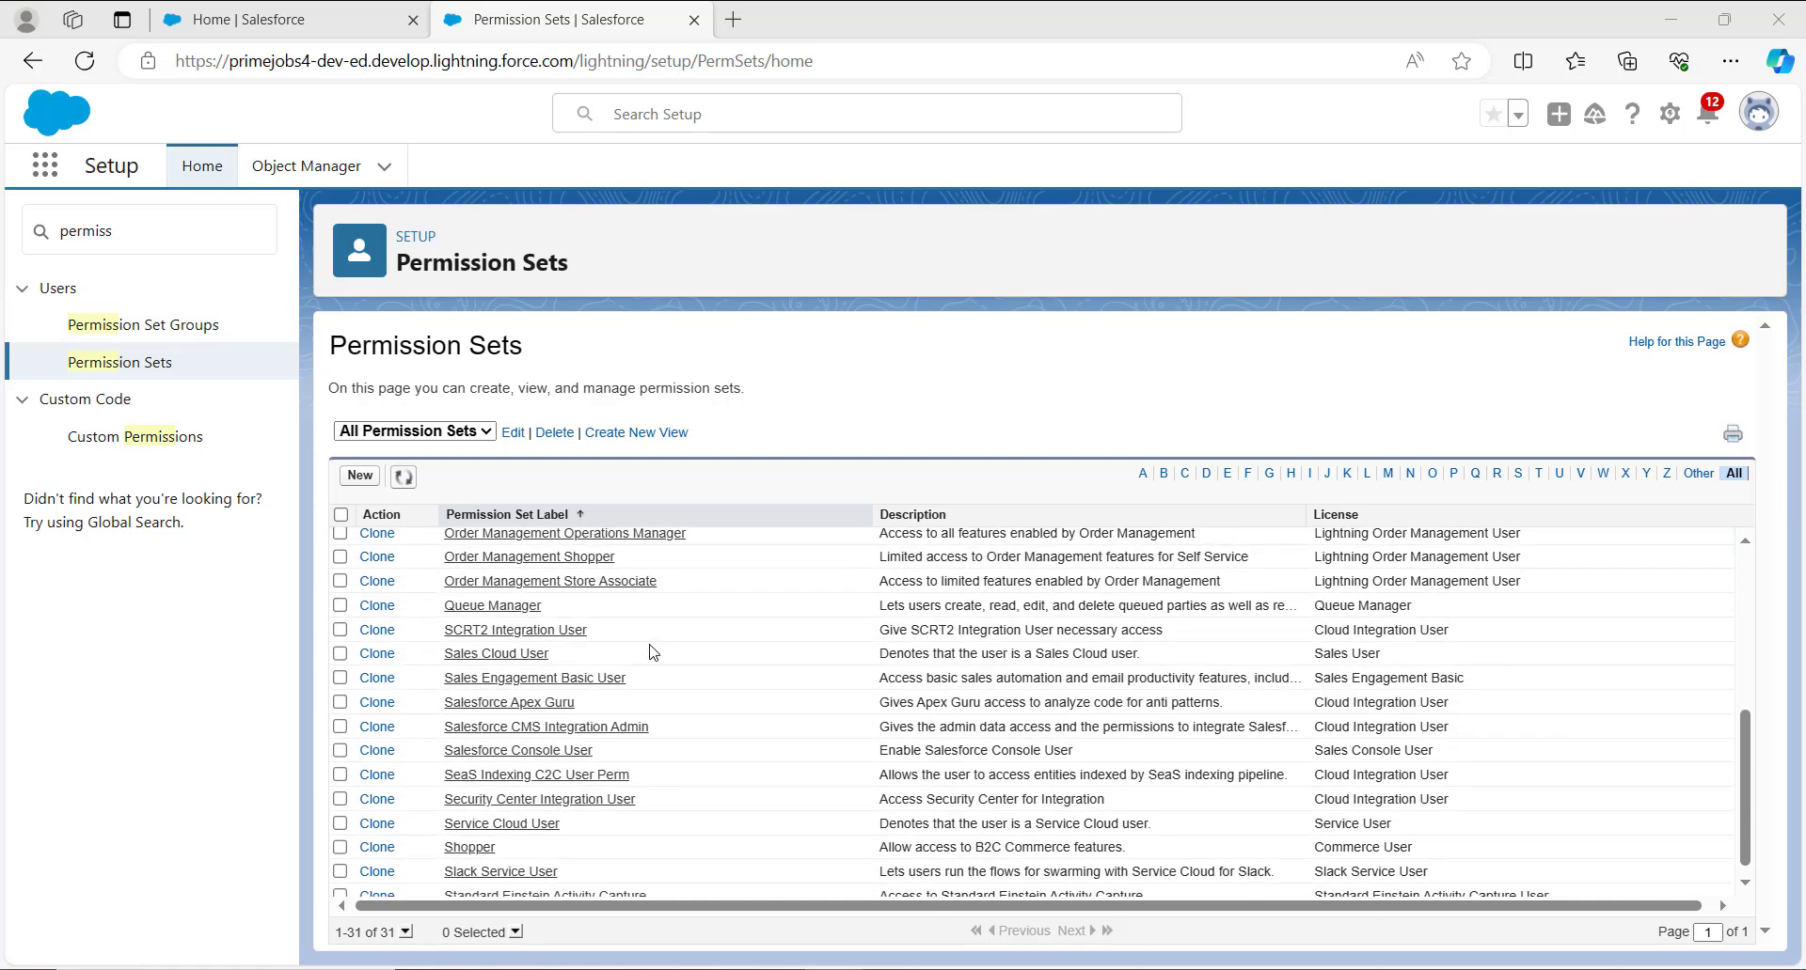
{"action": "scroll", "coordinate": [654, 653], "scroll_direction": "up", "scroll_amount": 3}
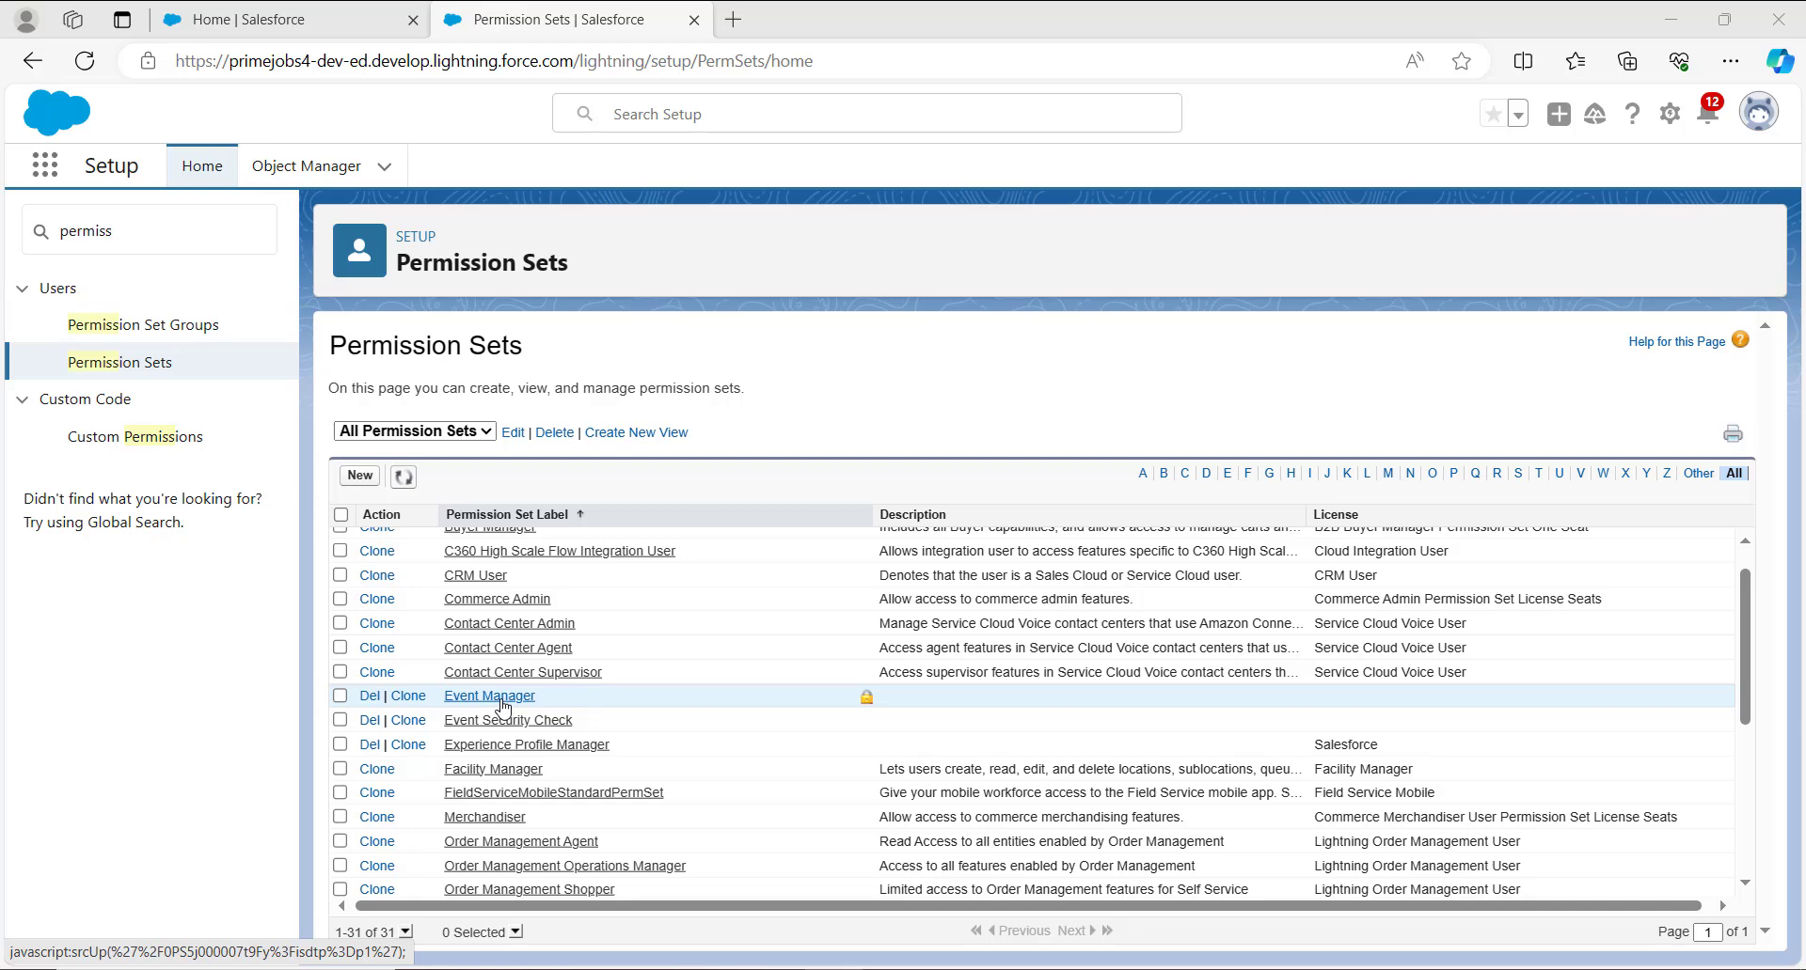
{"action": "left_click", "coordinate": [501, 700]}
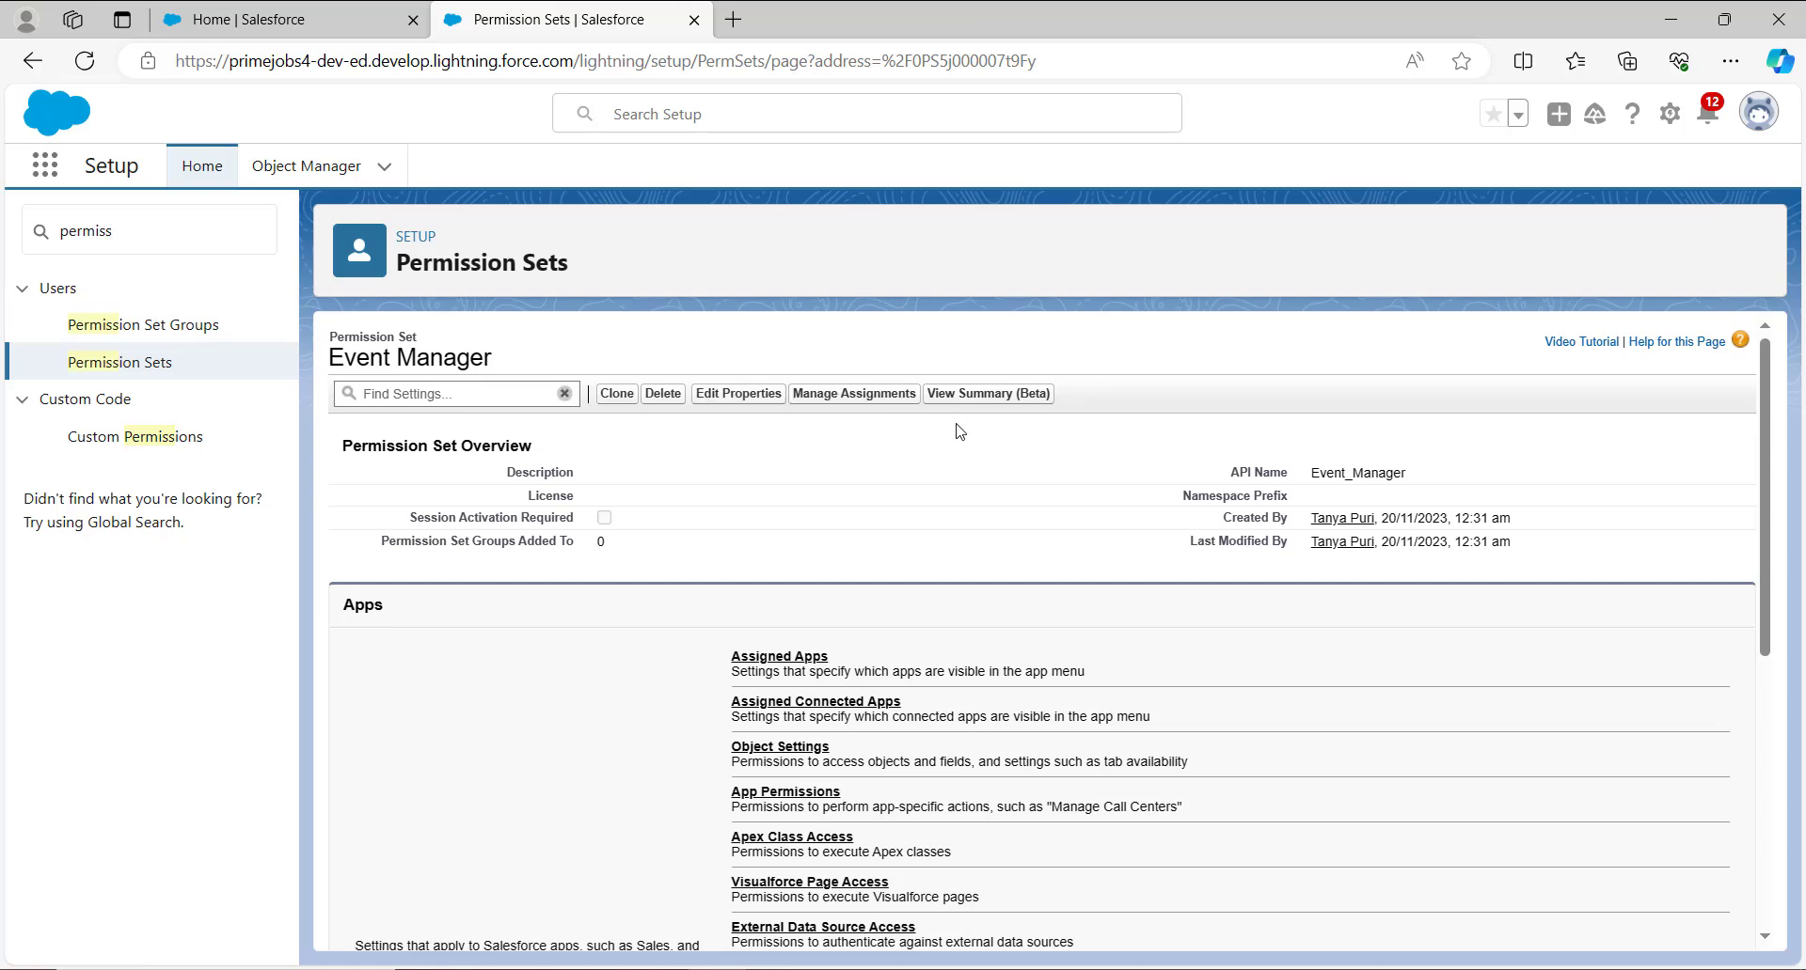
{"action": "left_click", "coordinate": [879, 394]}
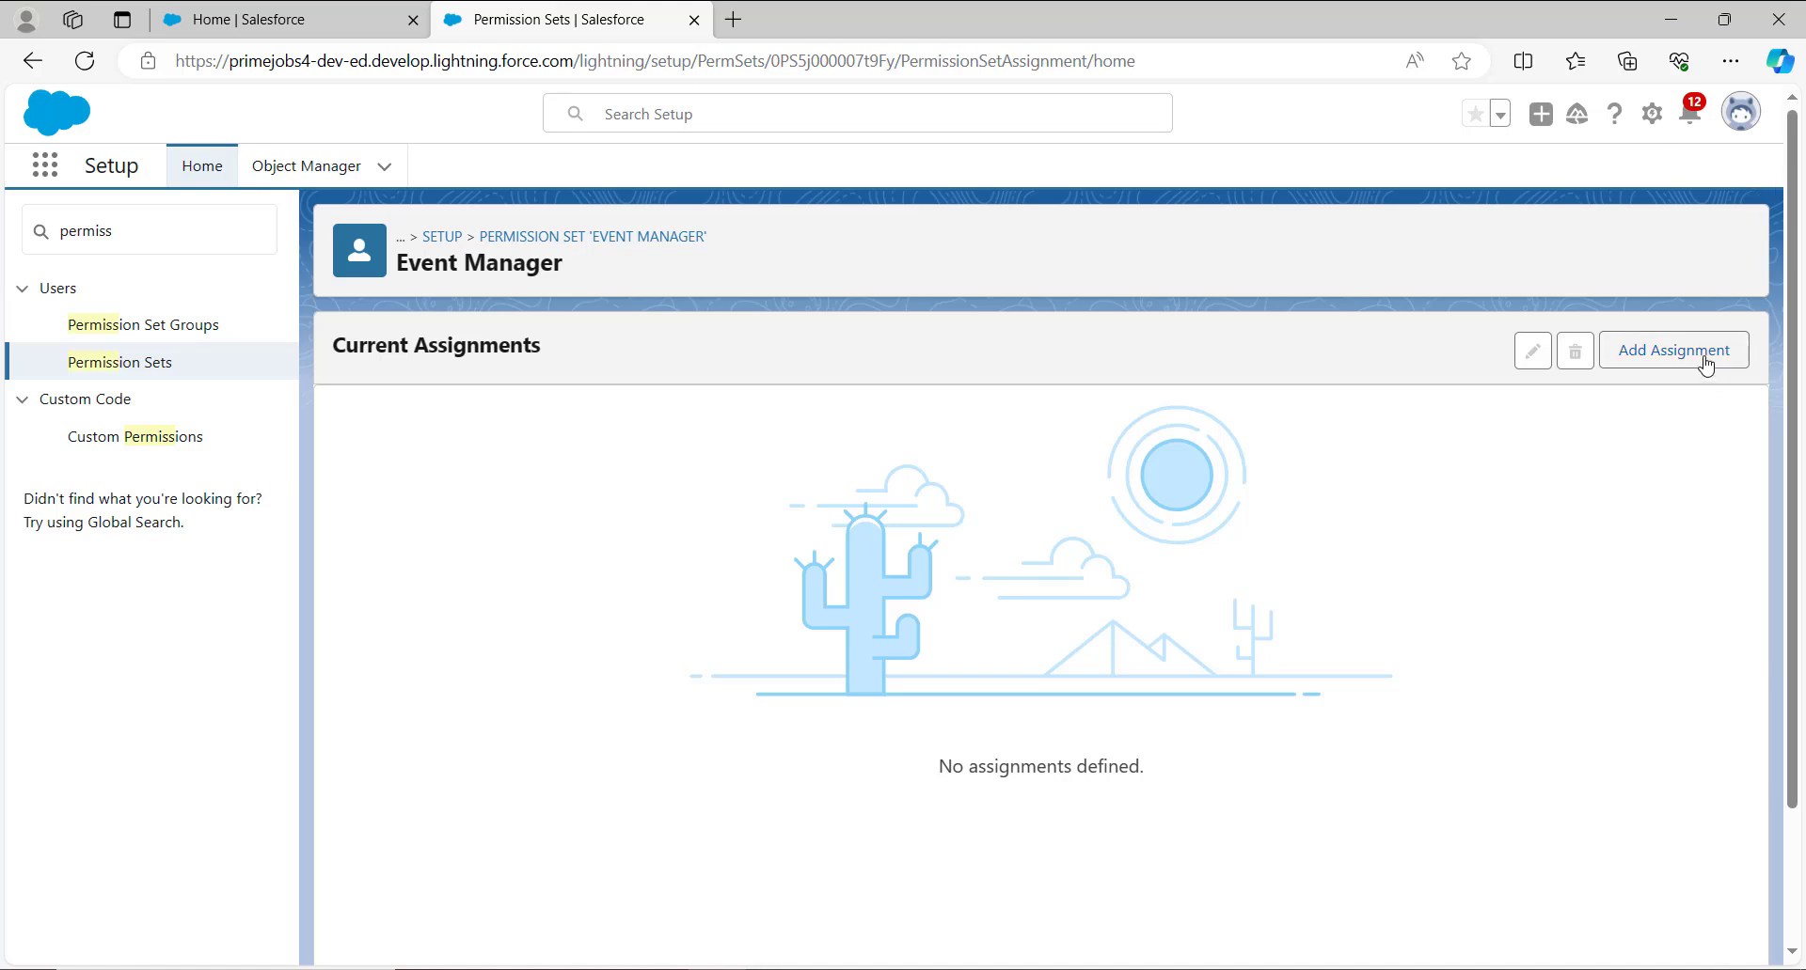
- Add an assignment to Event Manager for the Chatter Free user in the third row and continue to the expiration options
{"action": "left_click", "coordinate": [1674, 350]}
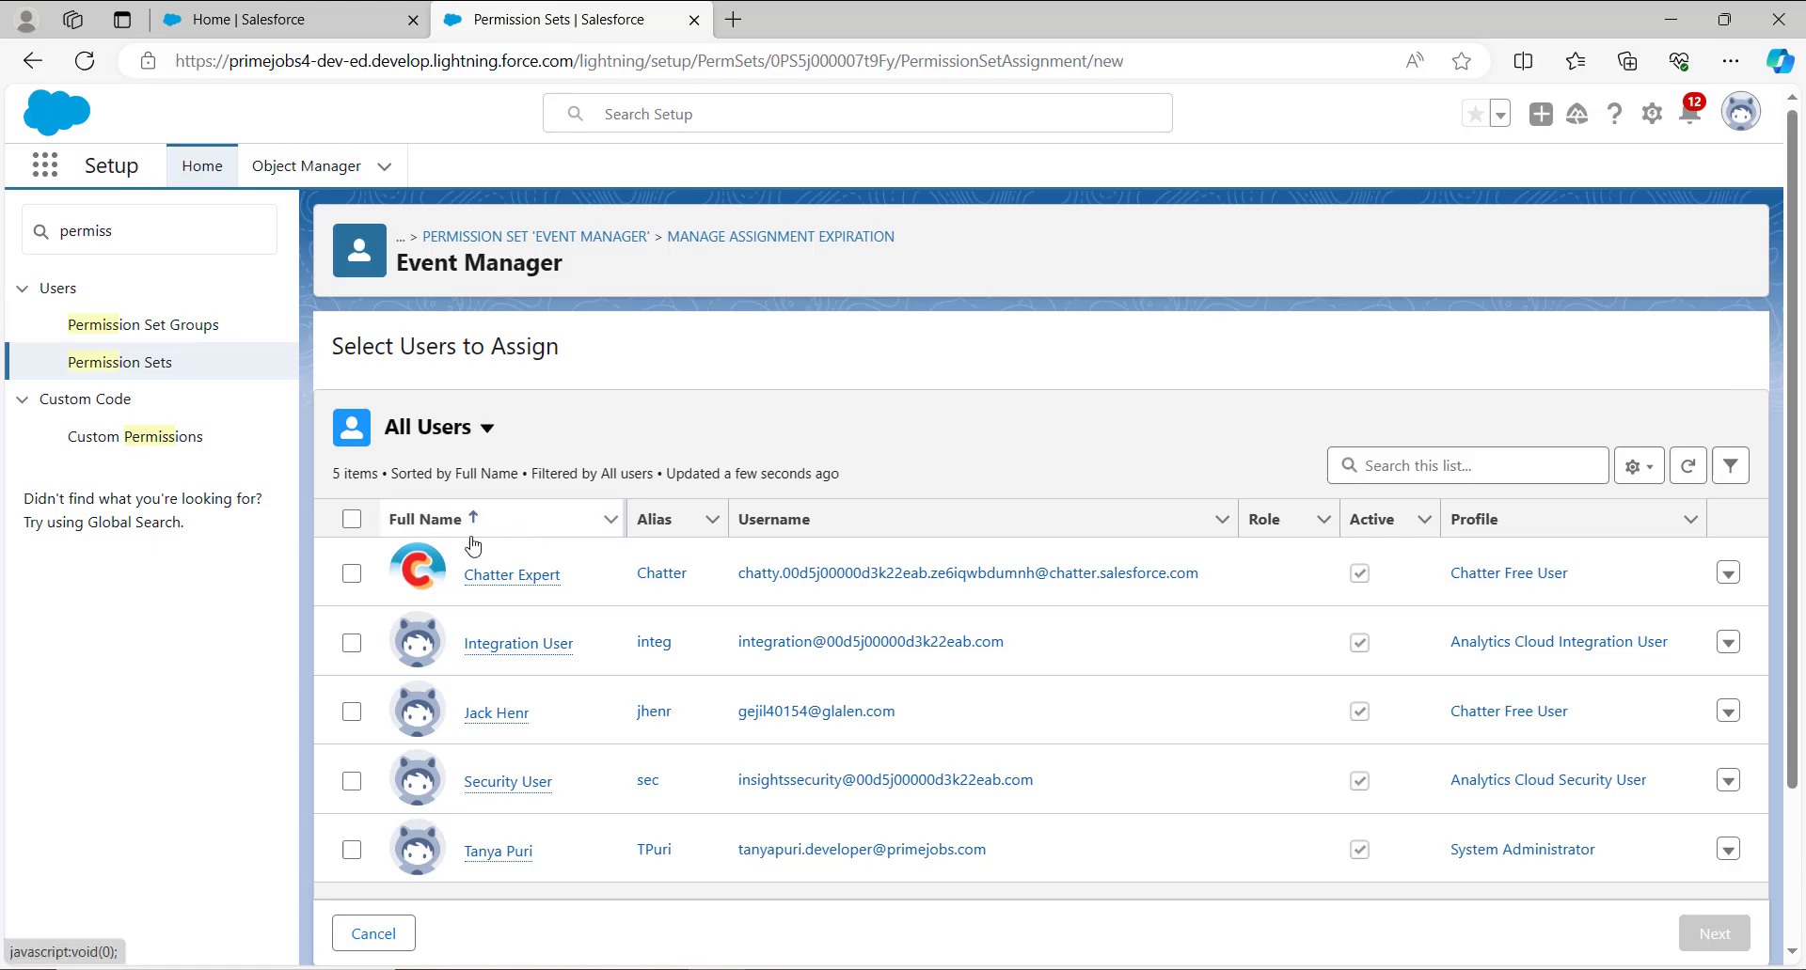
{"action": "left_click", "coordinate": [351, 713]}
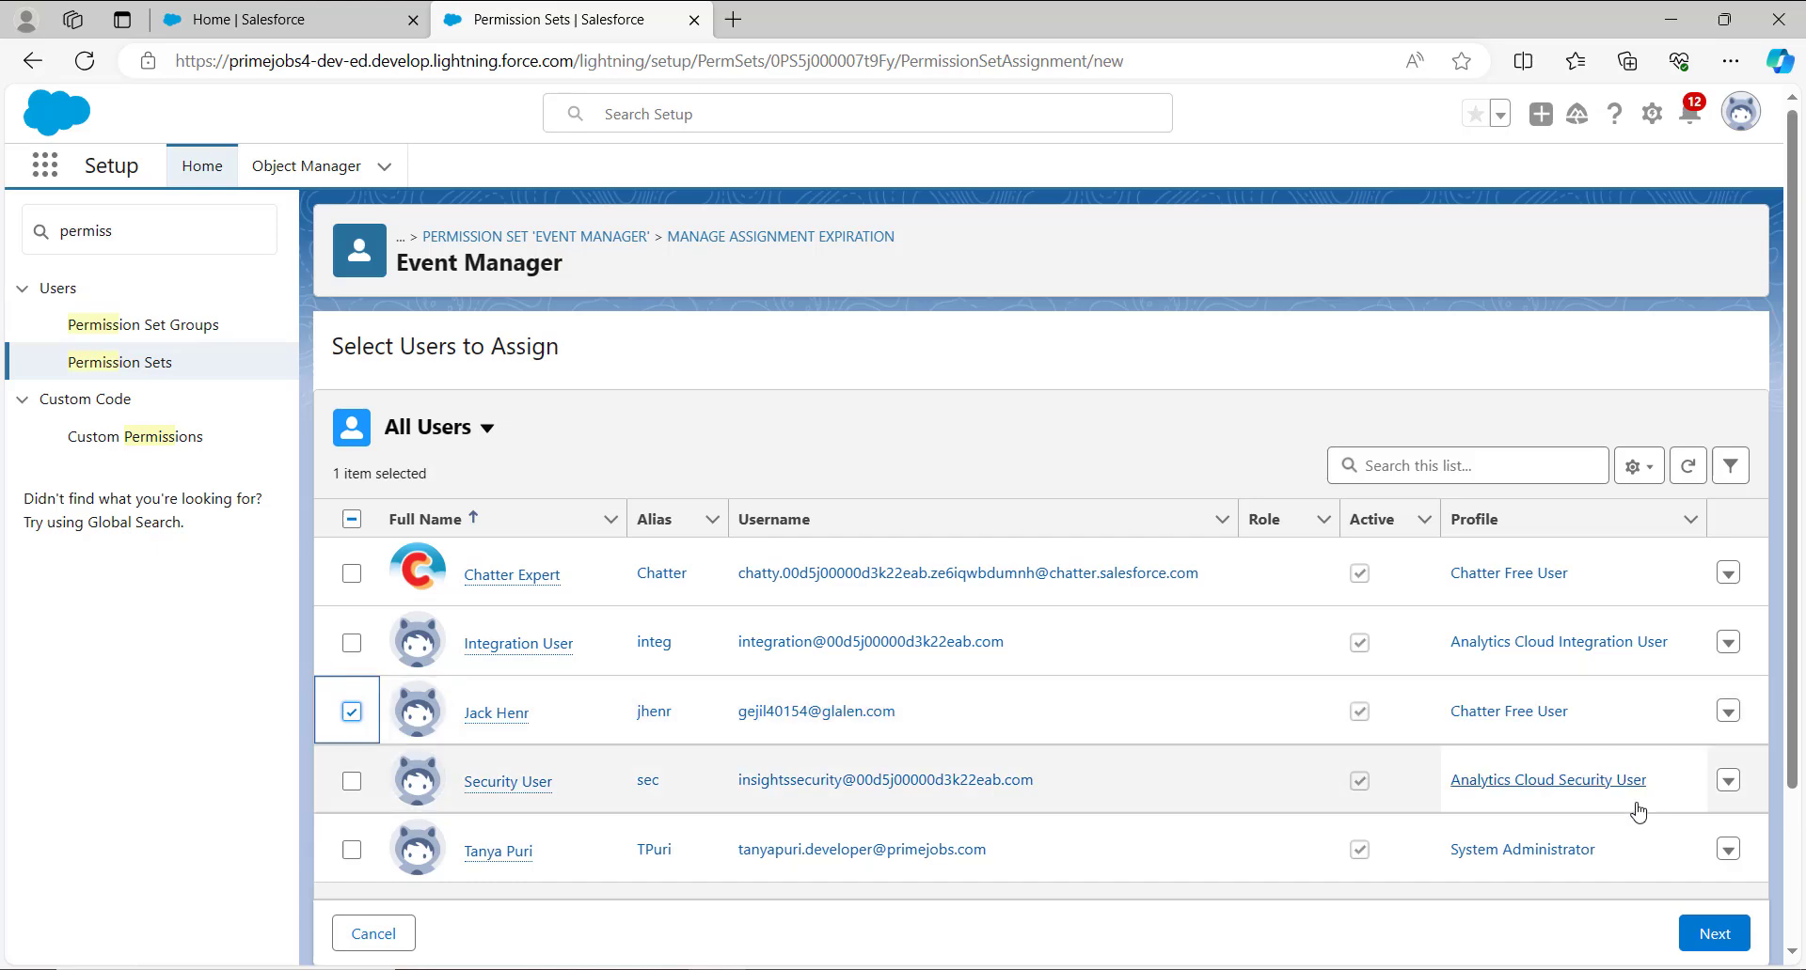
{"action": "left_click", "coordinate": [1712, 934]}
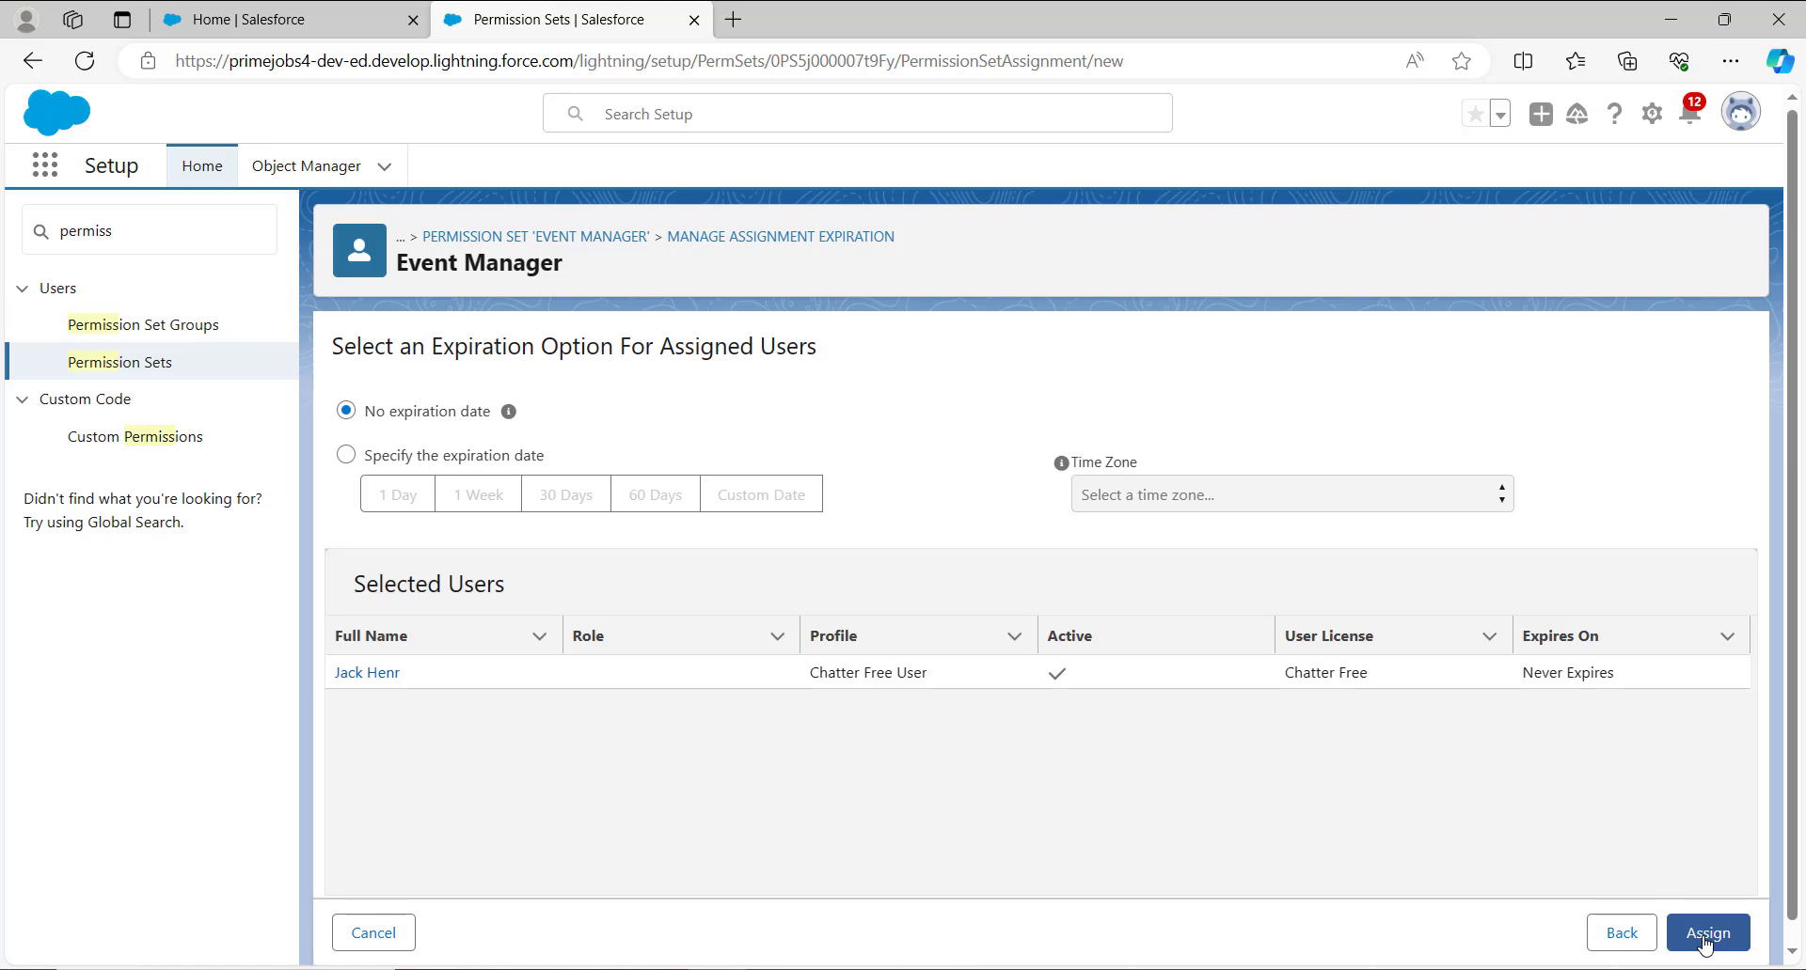
{"action": "left_click", "coordinate": [349, 456]}
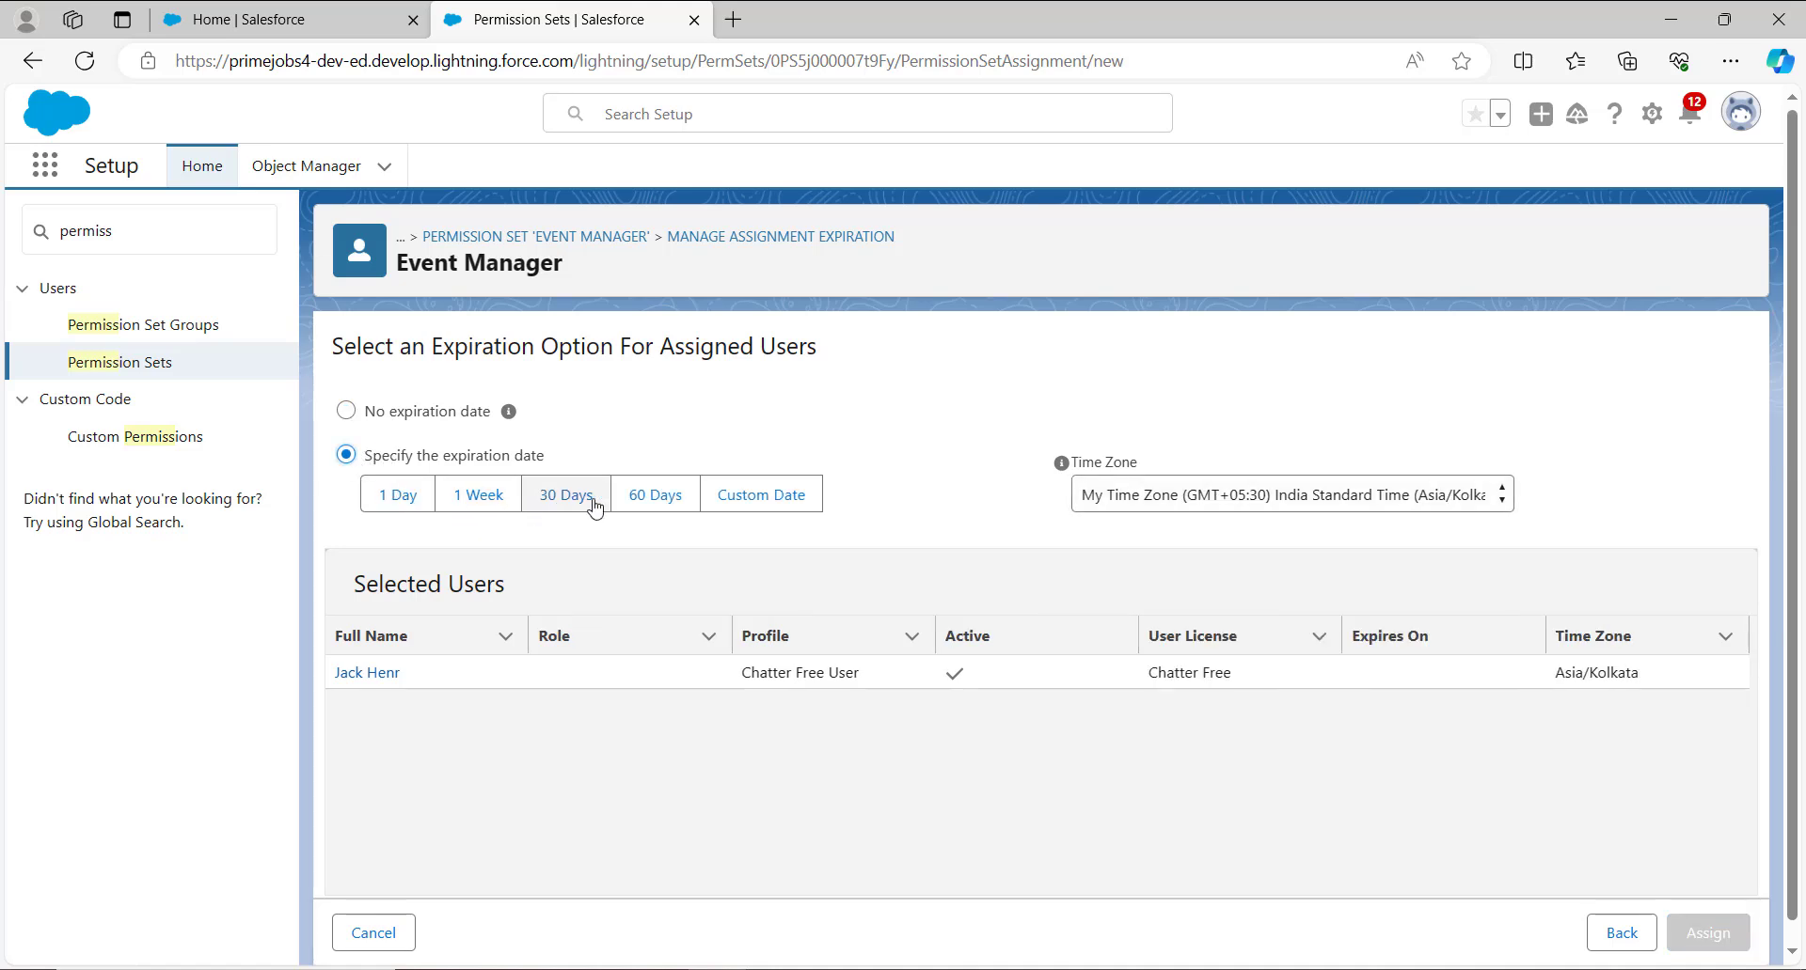
{"action": "left_click", "coordinate": [779, 514]}
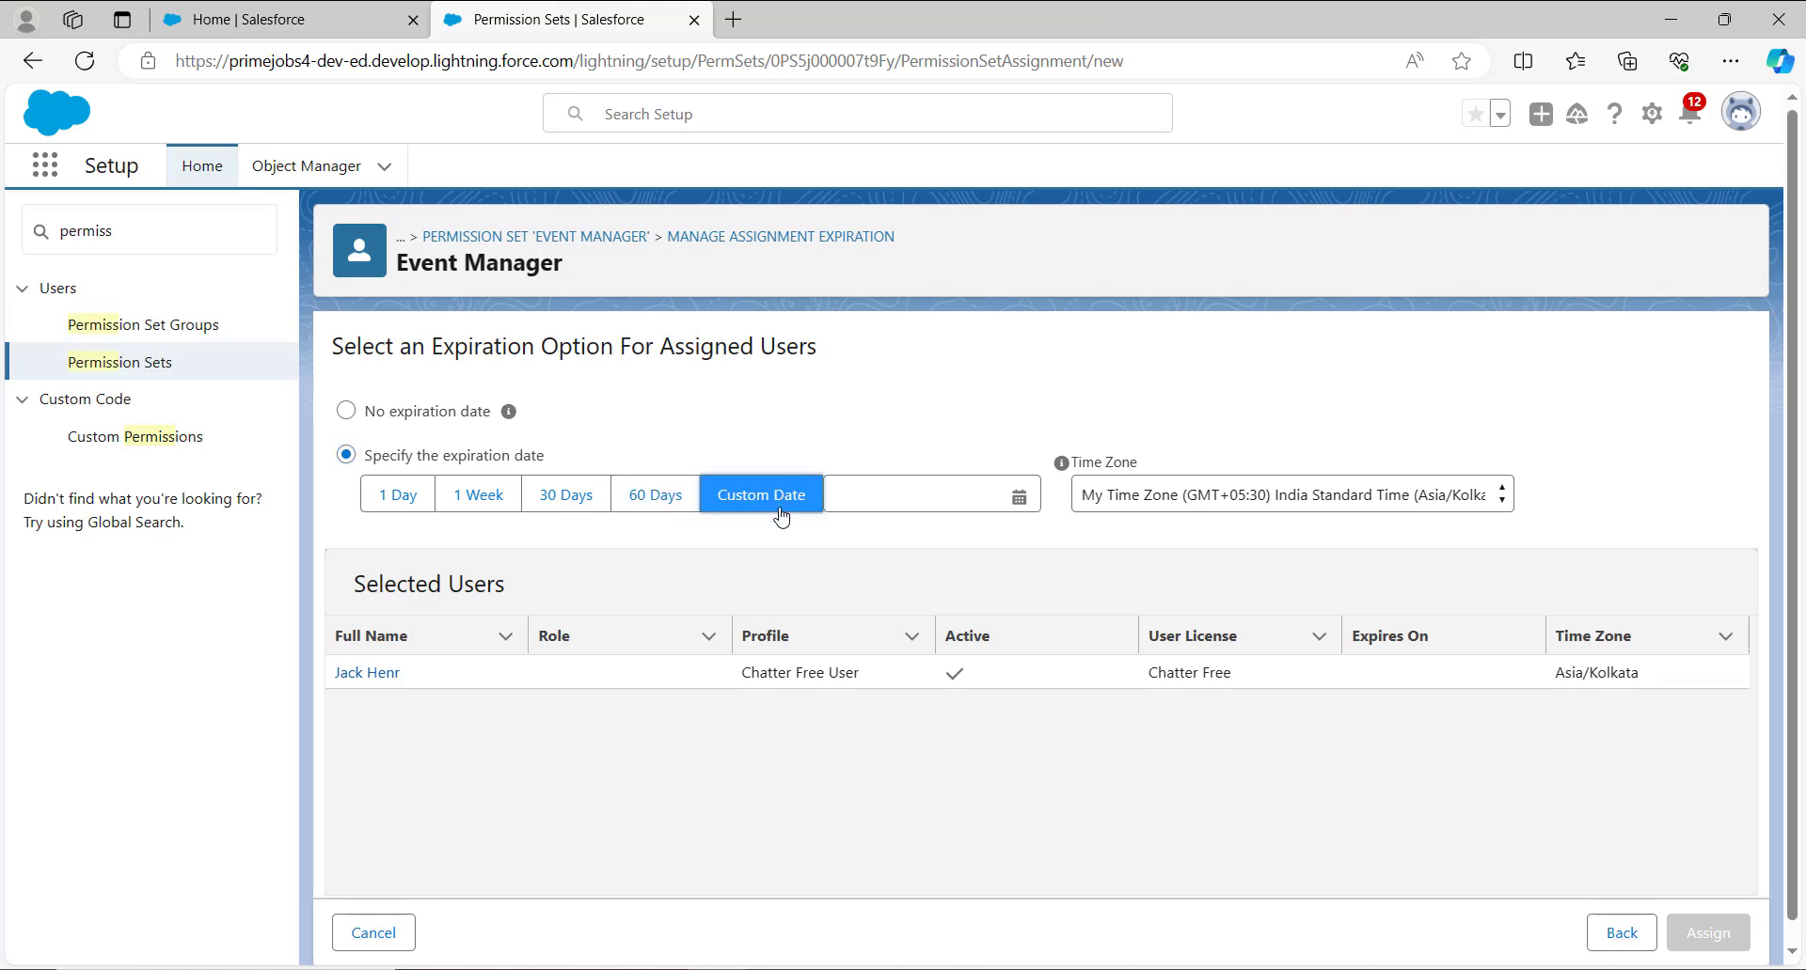
{"action": "left_click", "coordinate": [1016, 511]}
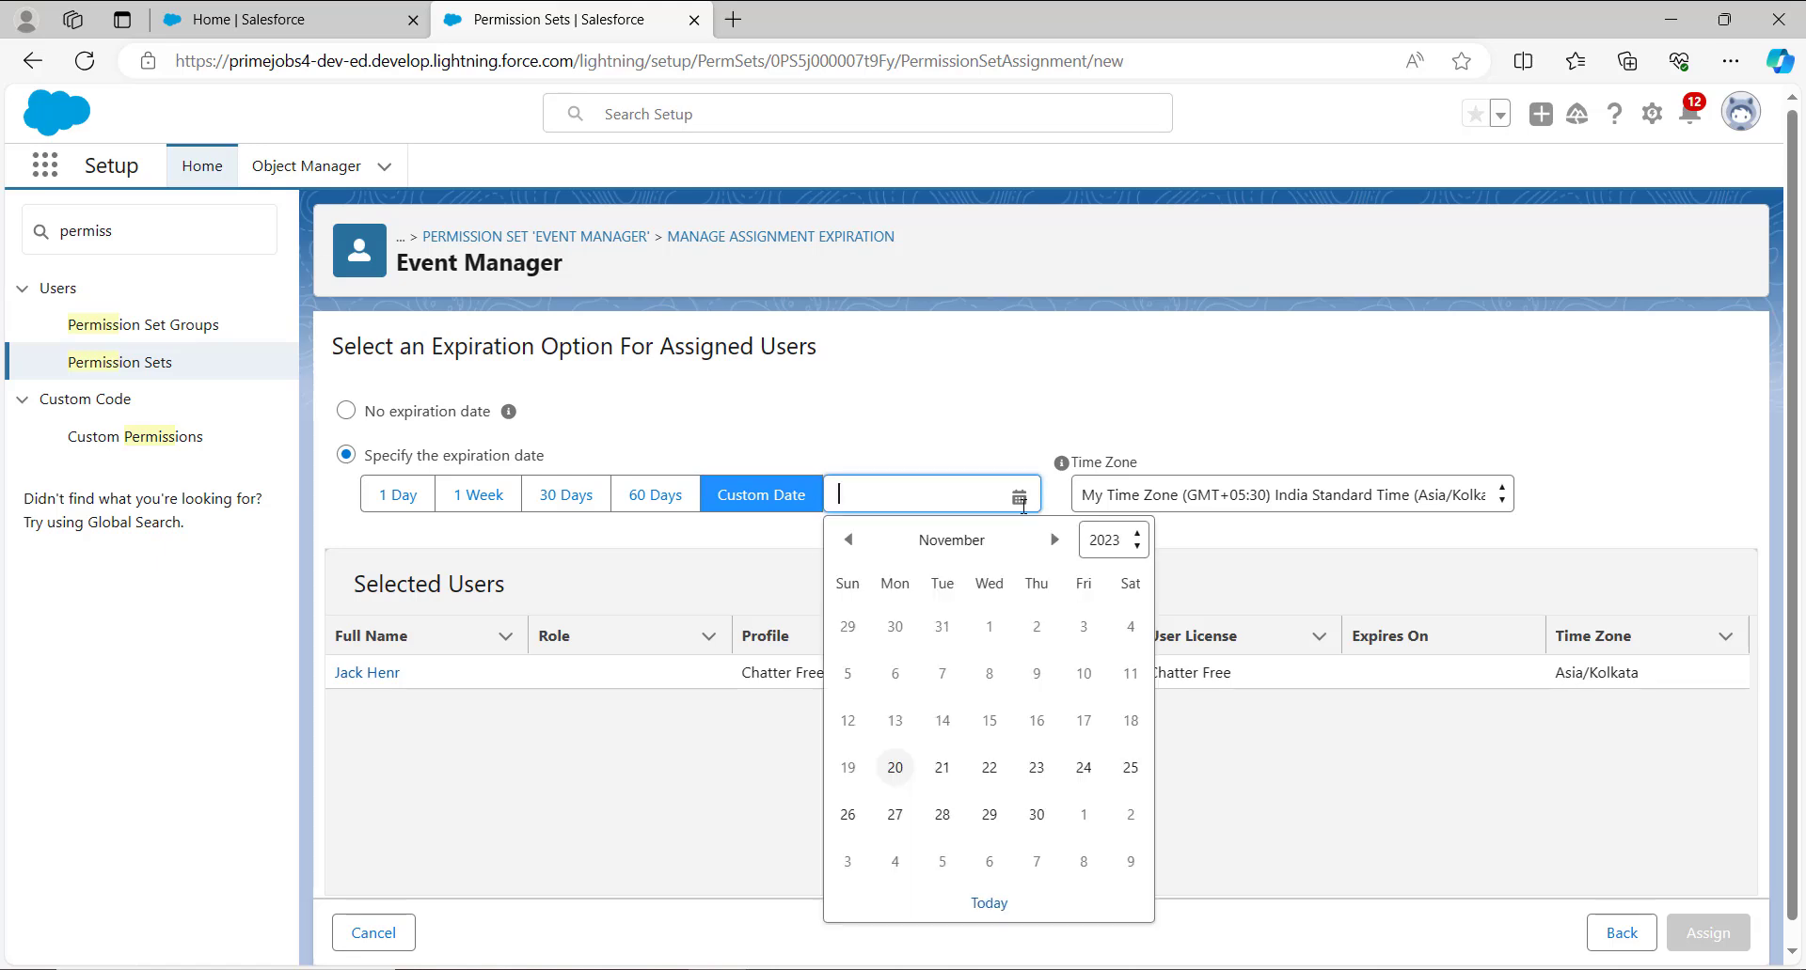
{"action": "left_click", "coordinate": [984, 446]}
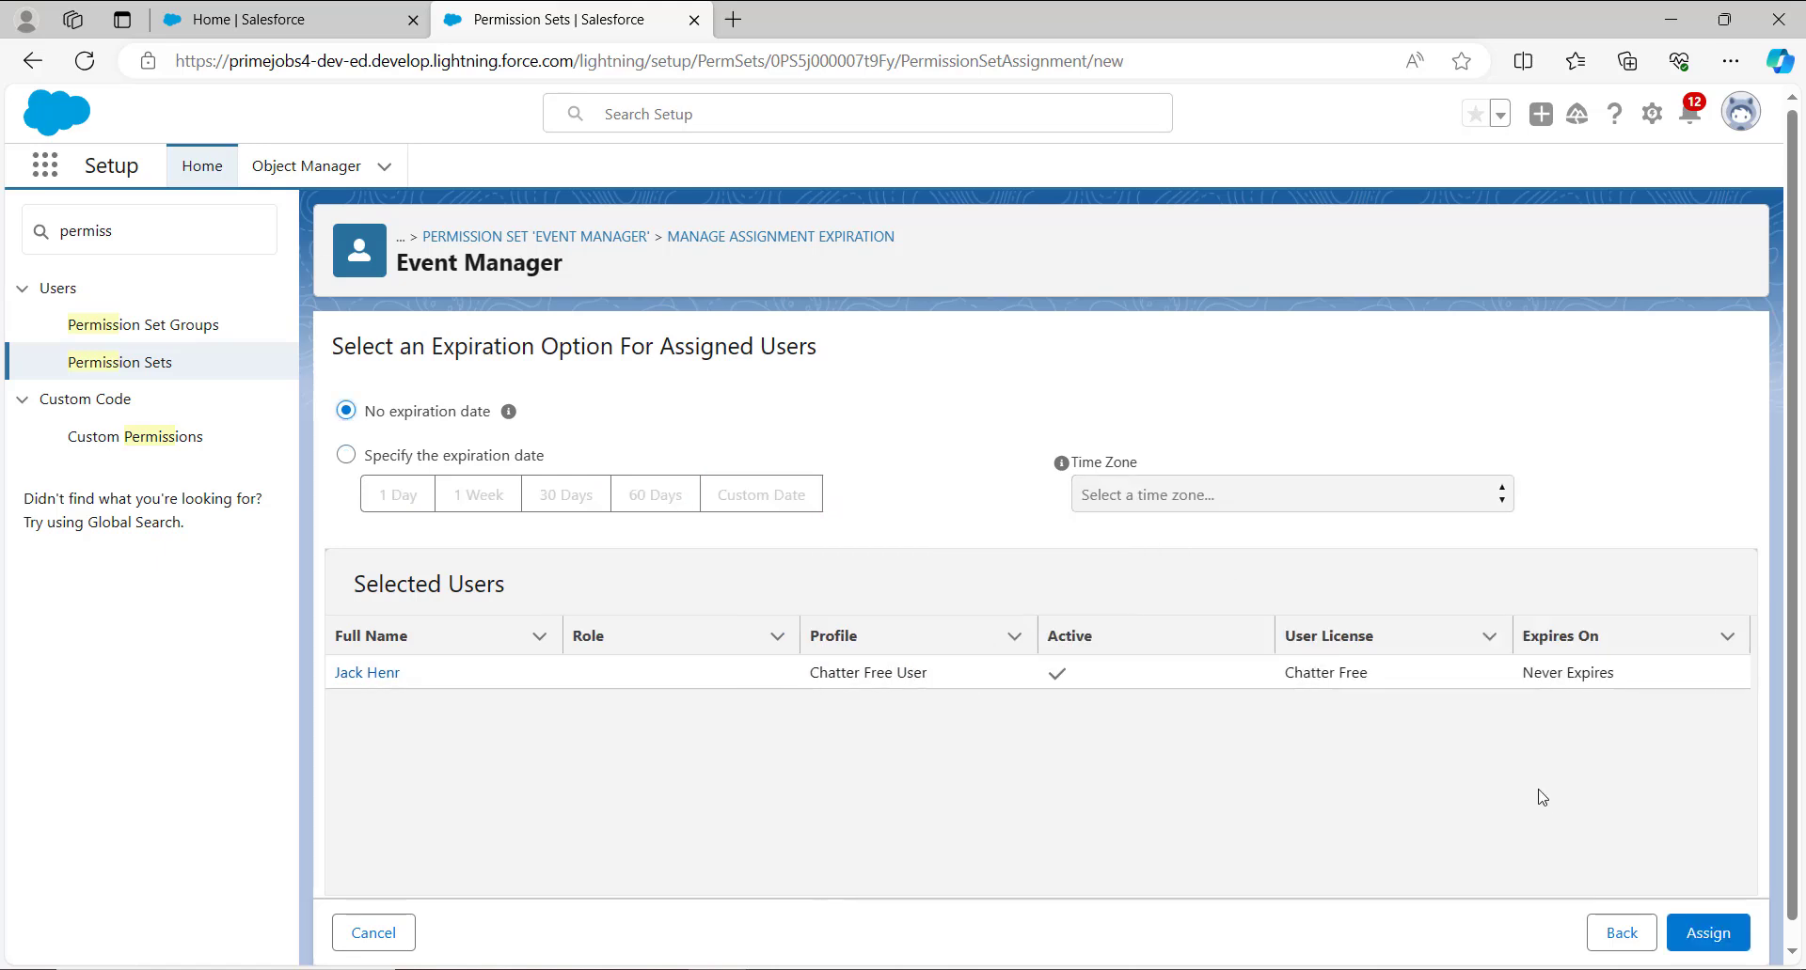
- Assign the Event Manager permission set to the selected user with no expiration date and close the assignment summary
{"action": "left_click", "coordinate": [1700, 950]}
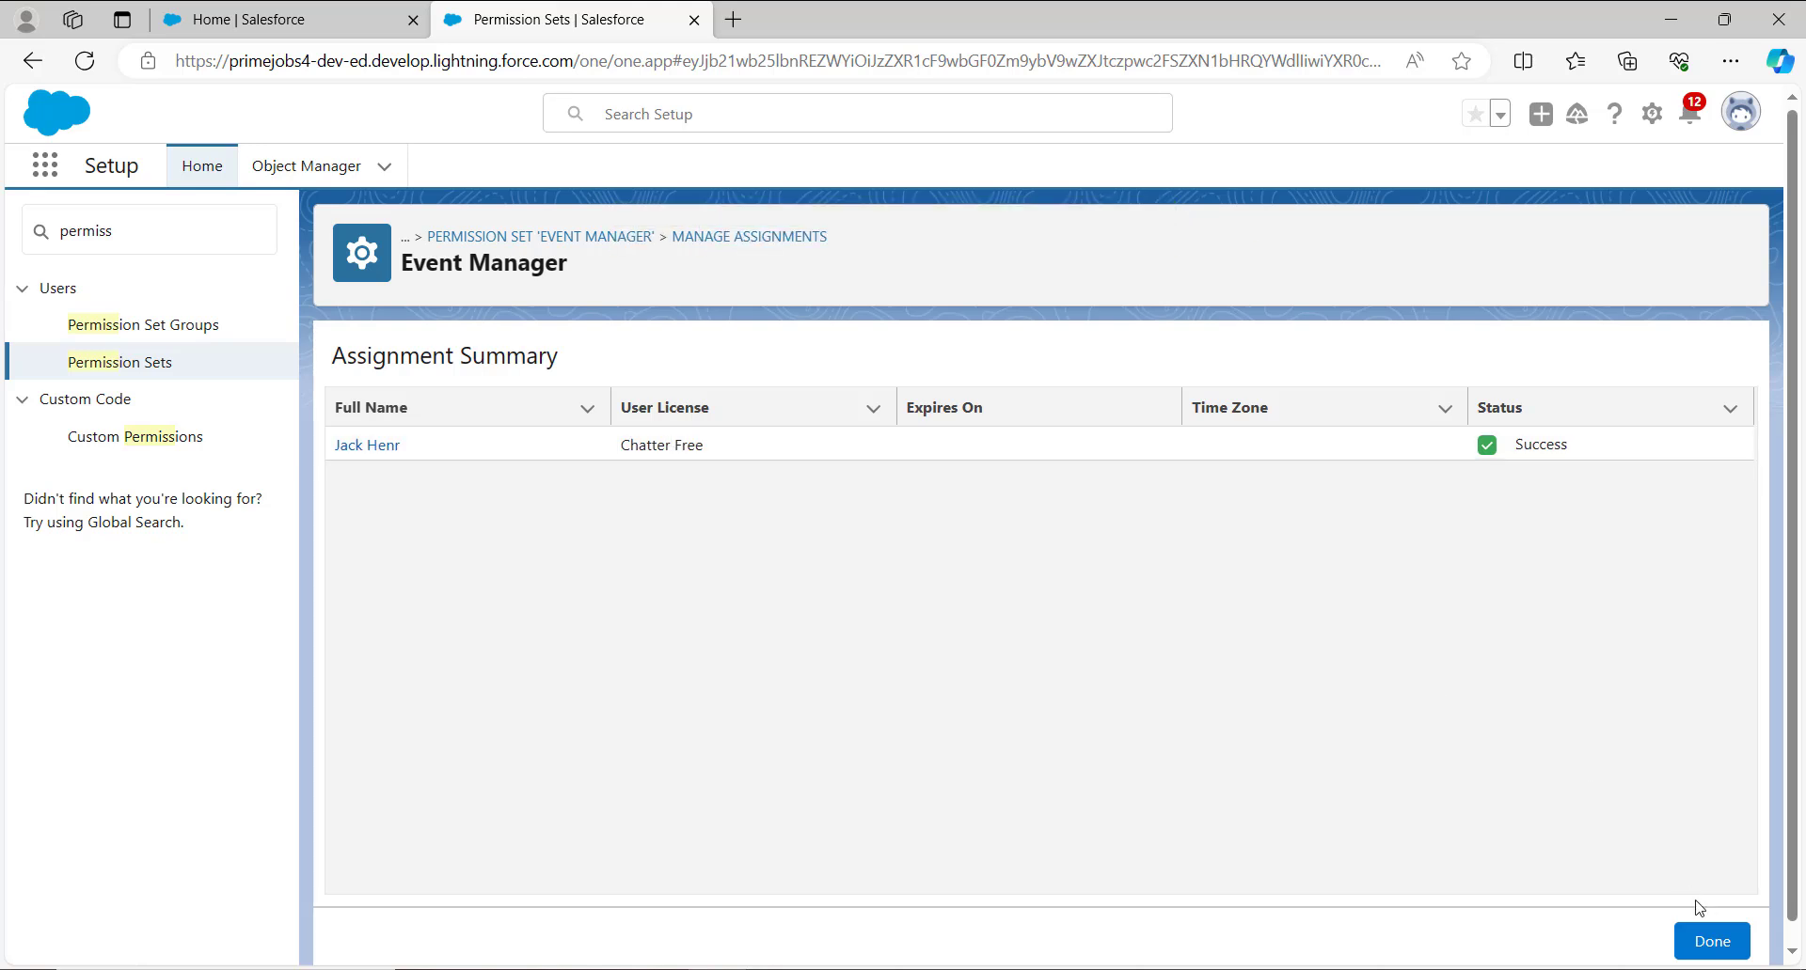
{"action": "left_click", "coordinate": [1702, 950]}
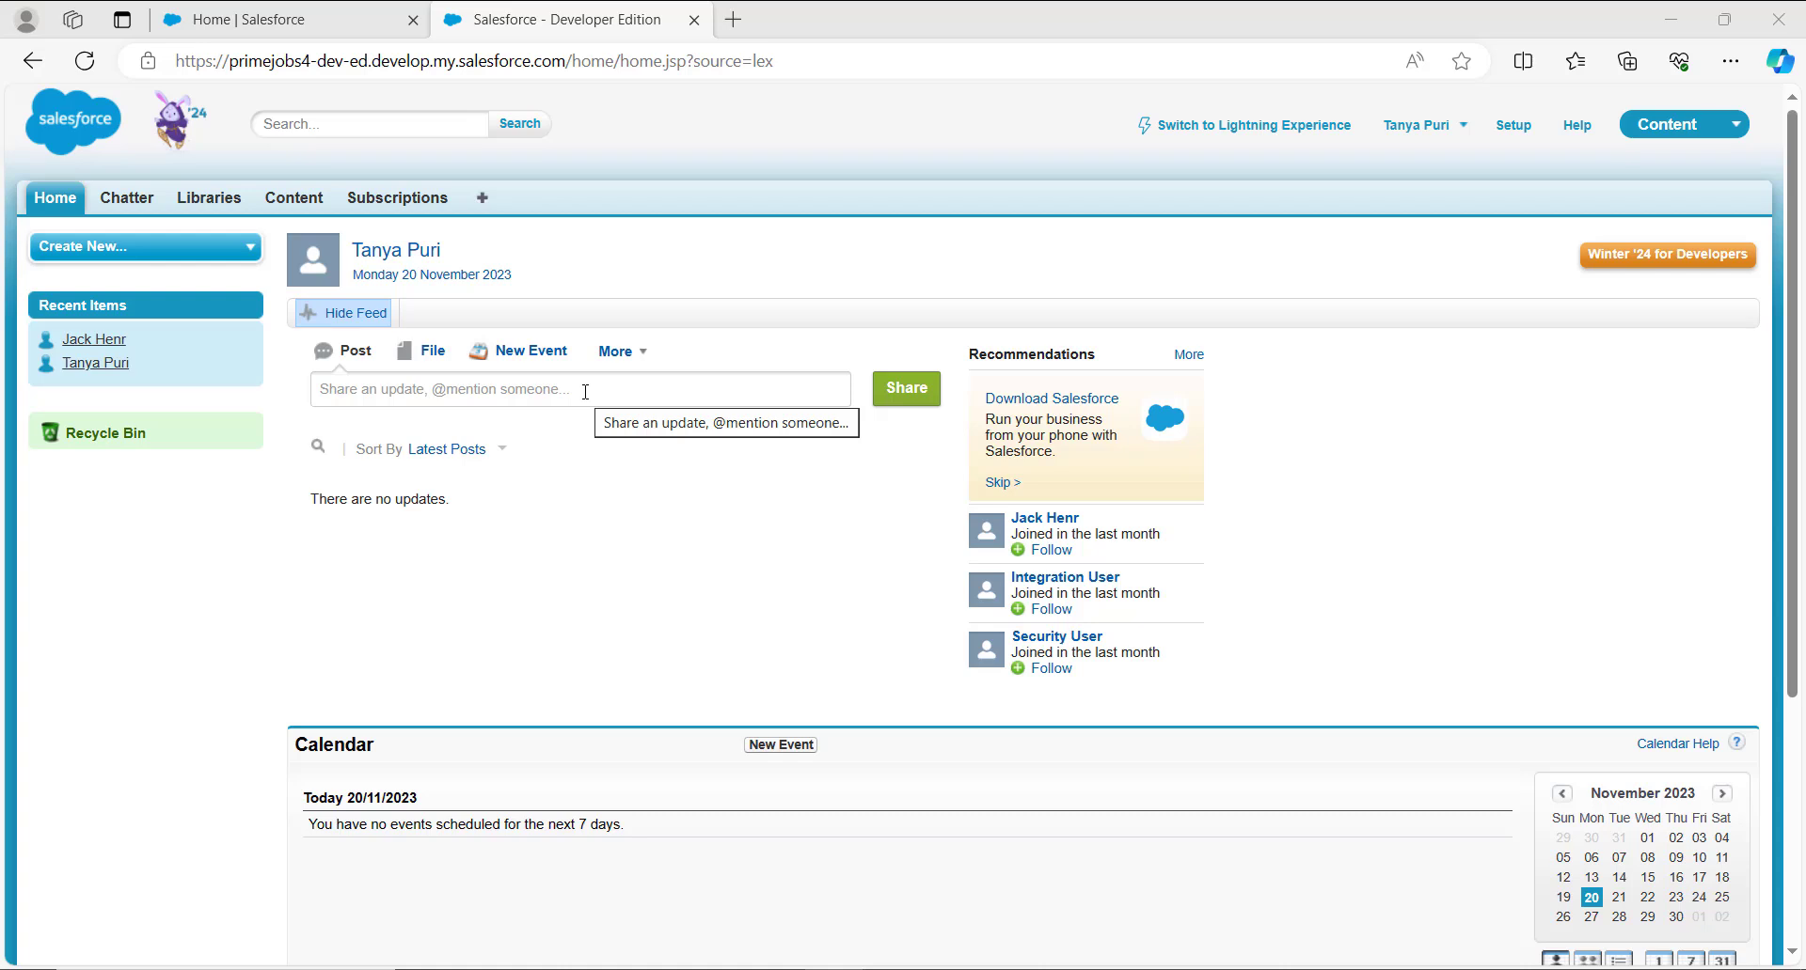
- Open Setup in Salesforce Classic and find the Permission Sets page by searching for "permission set"
{"action": "left_click", "coordinate": [1503, 137]}
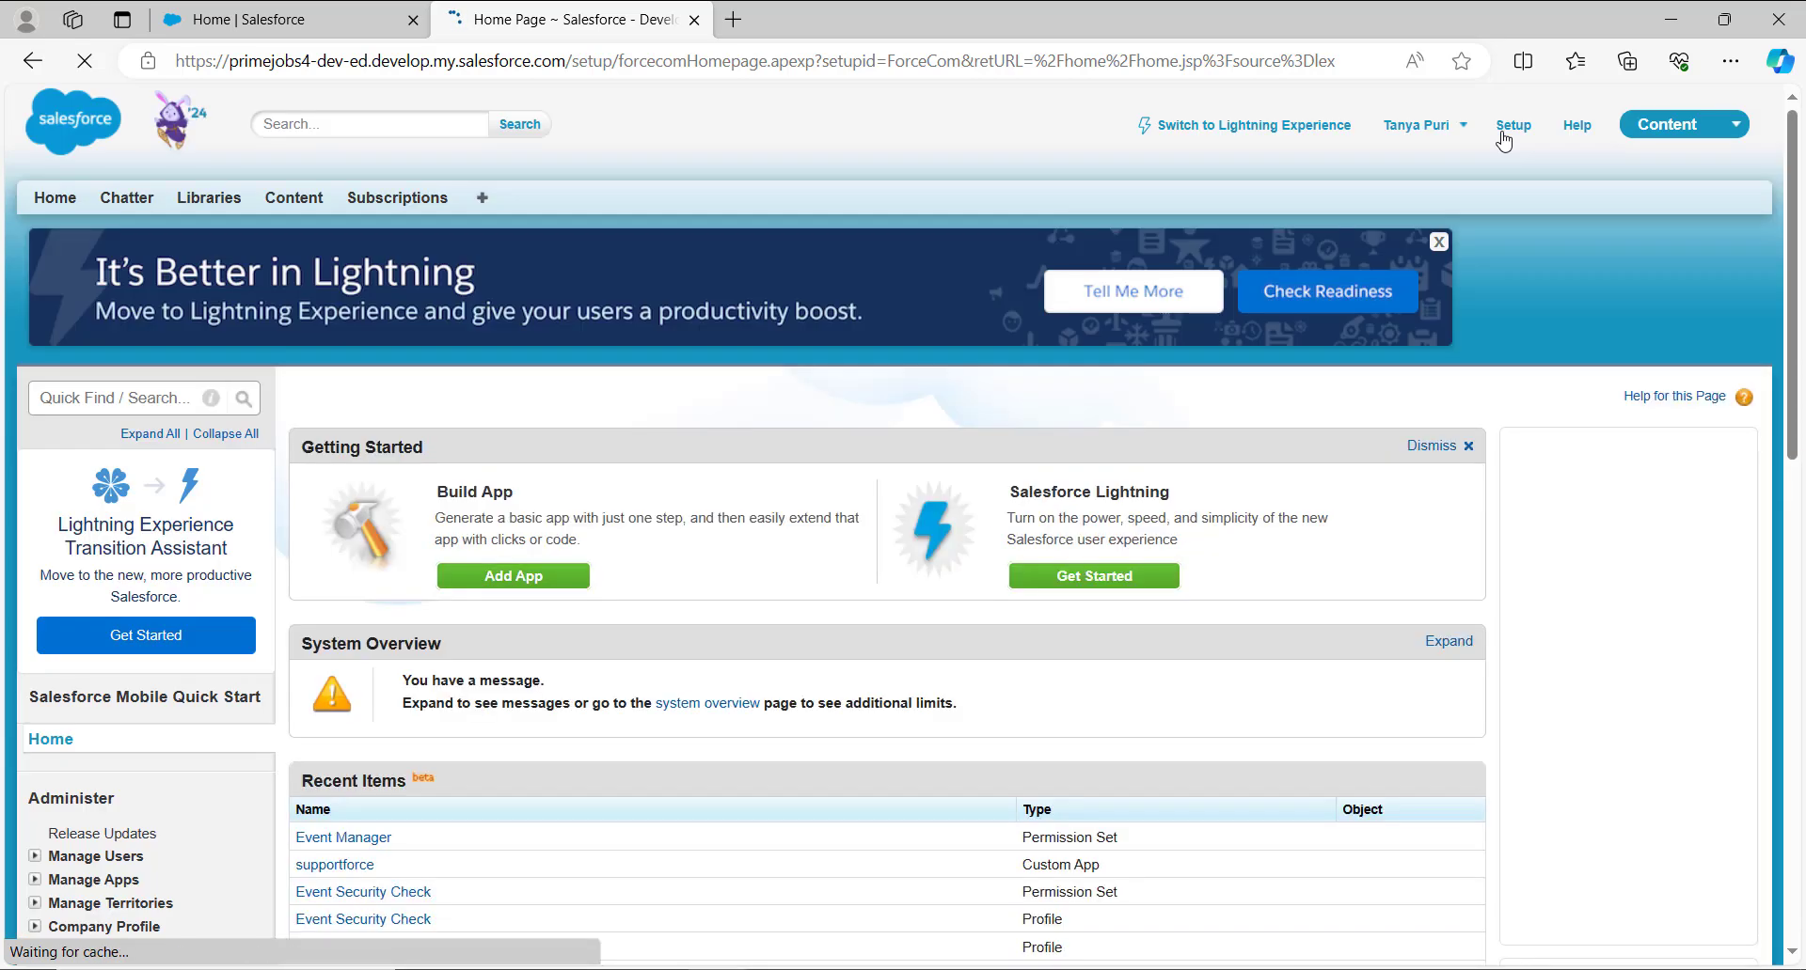
{"action": "left_click", "coordinate": [120, 398]}
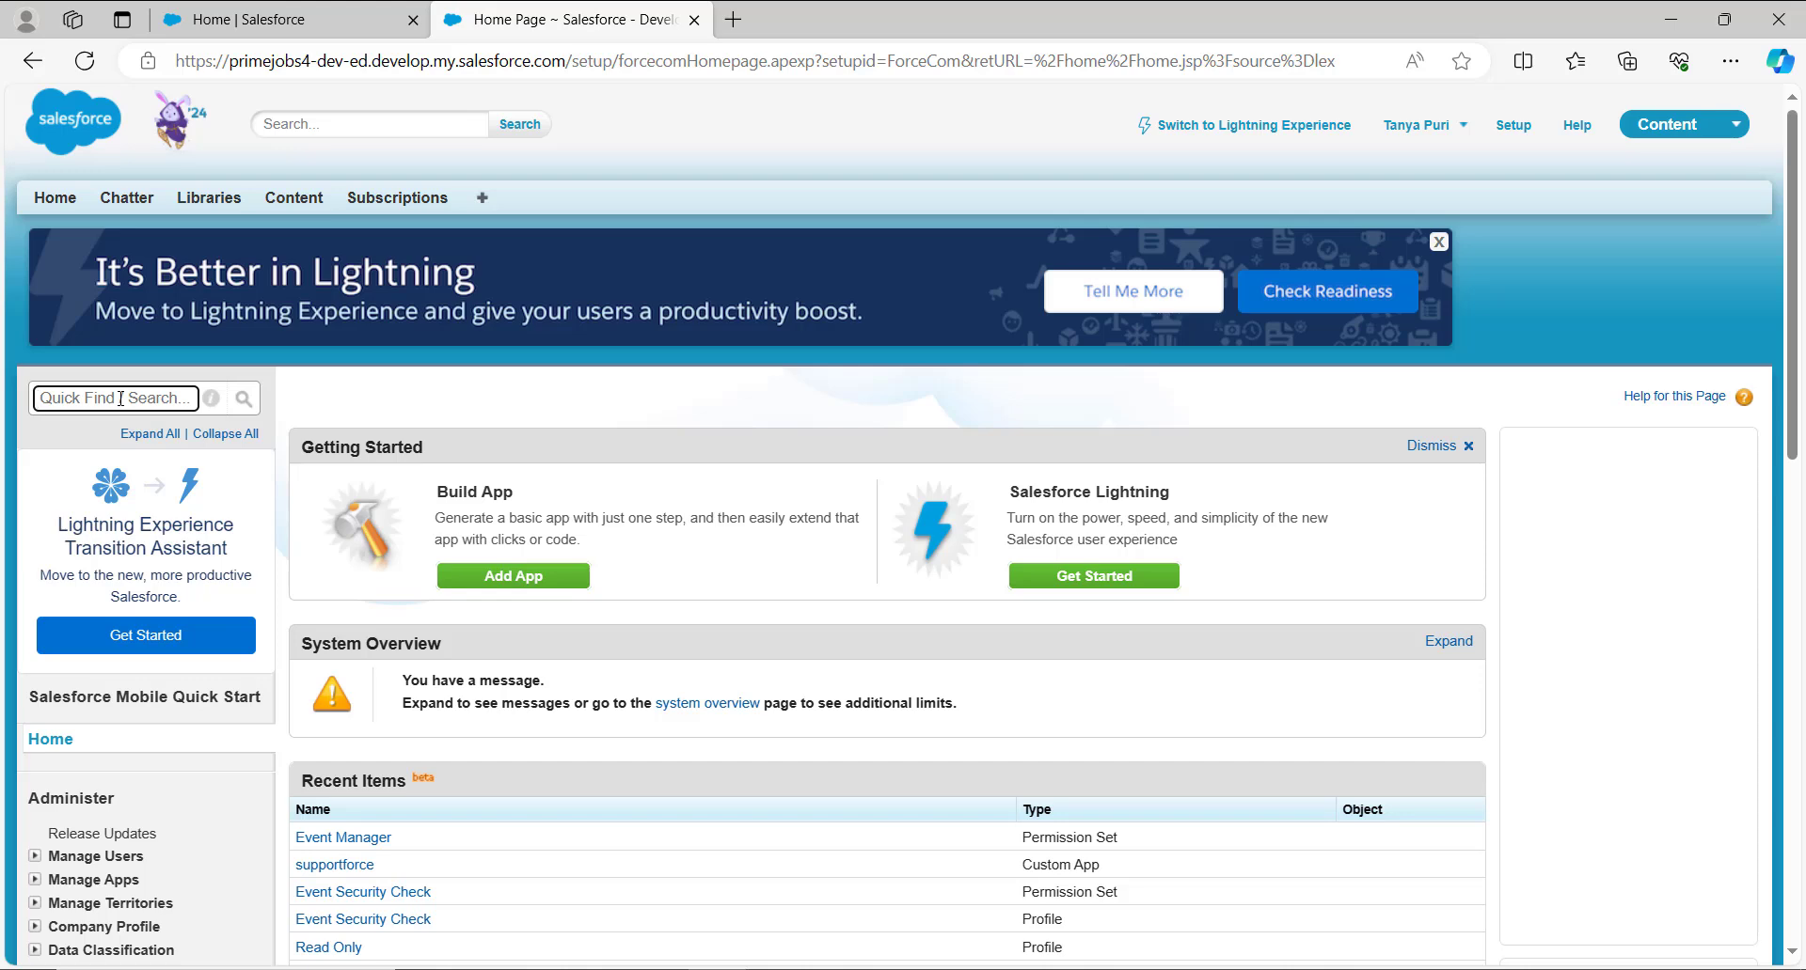
{"action": "type", "text": "permission set"}
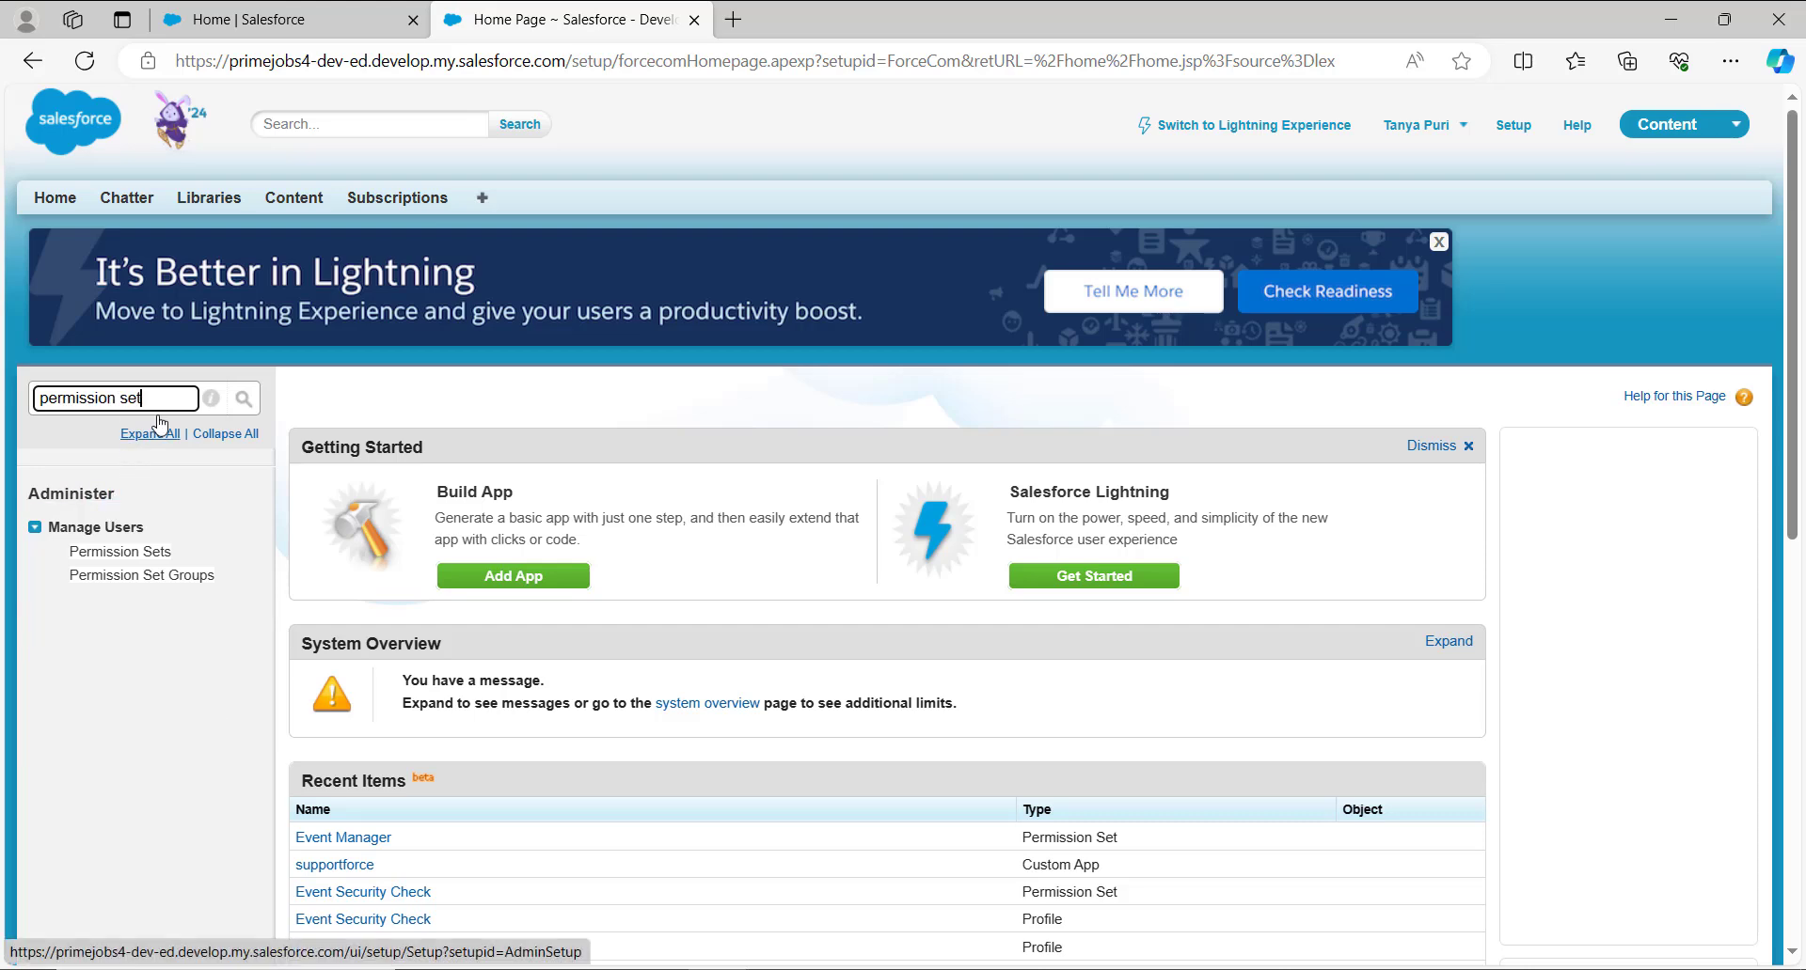
{"action": "left_click", "coordinate": [95, 557]}
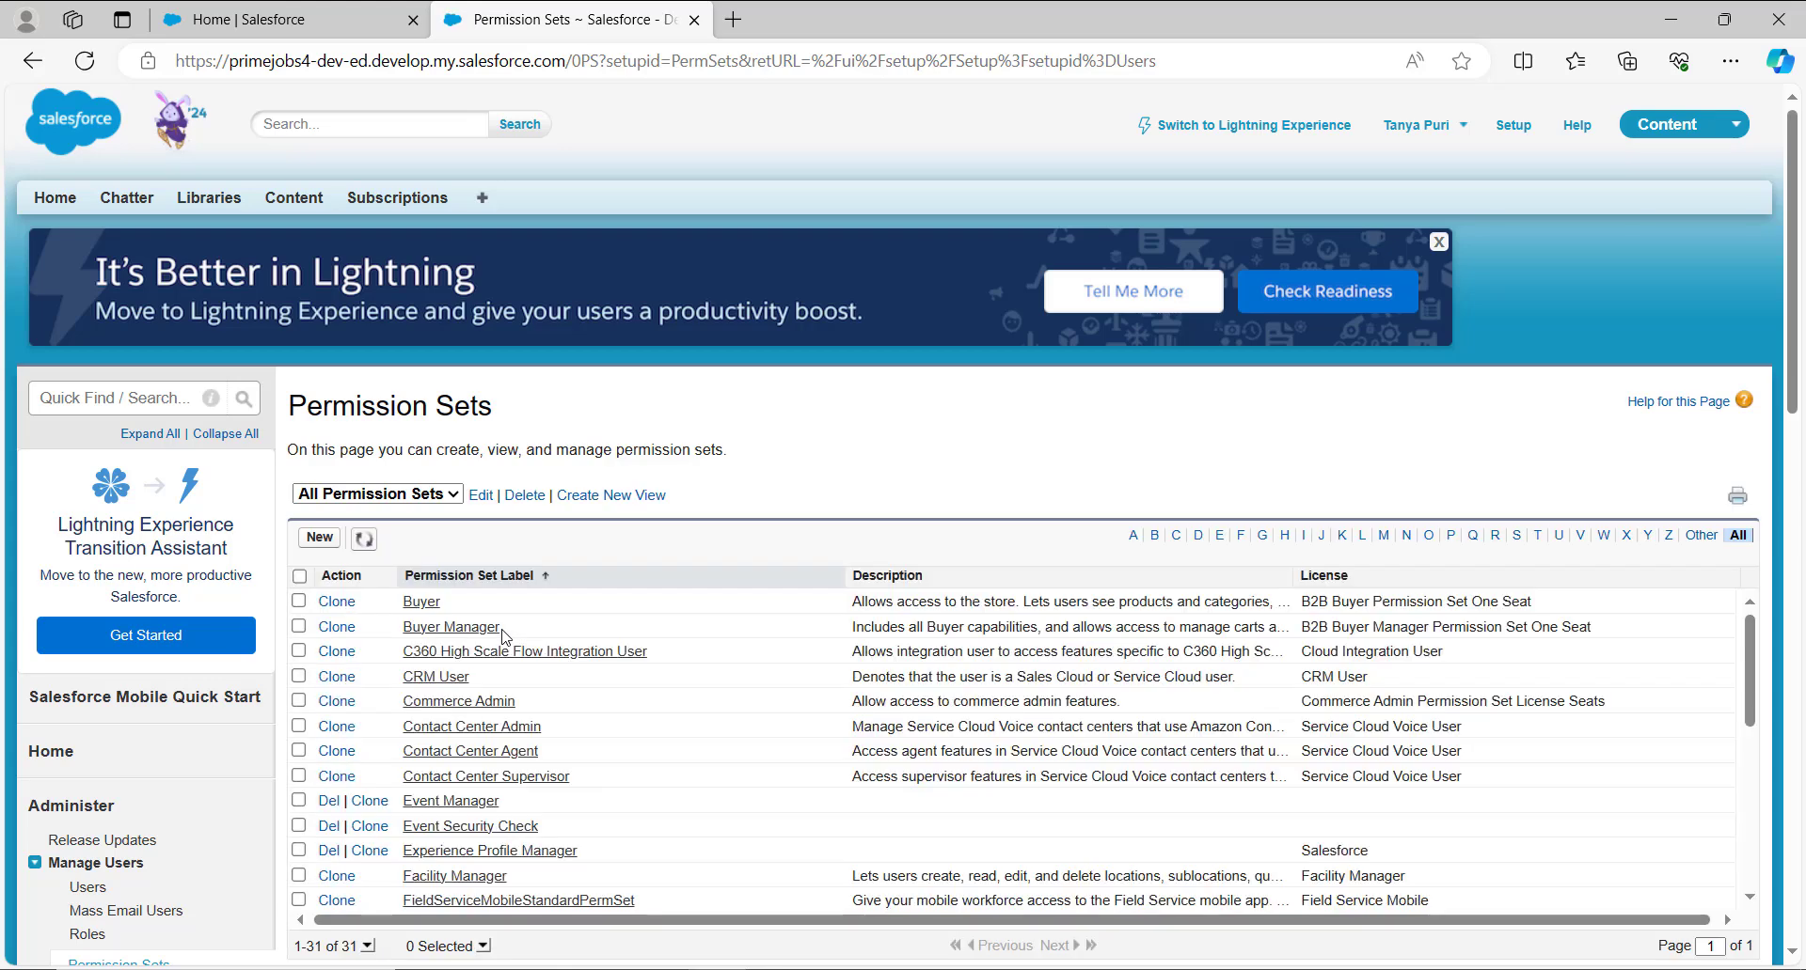
- Open the Event Security Check permission set and go to the management of its assignments
{"action": "scroll", "coordinate": [517, 611], "scroll_direction": "down", "scroll_amount": 1}
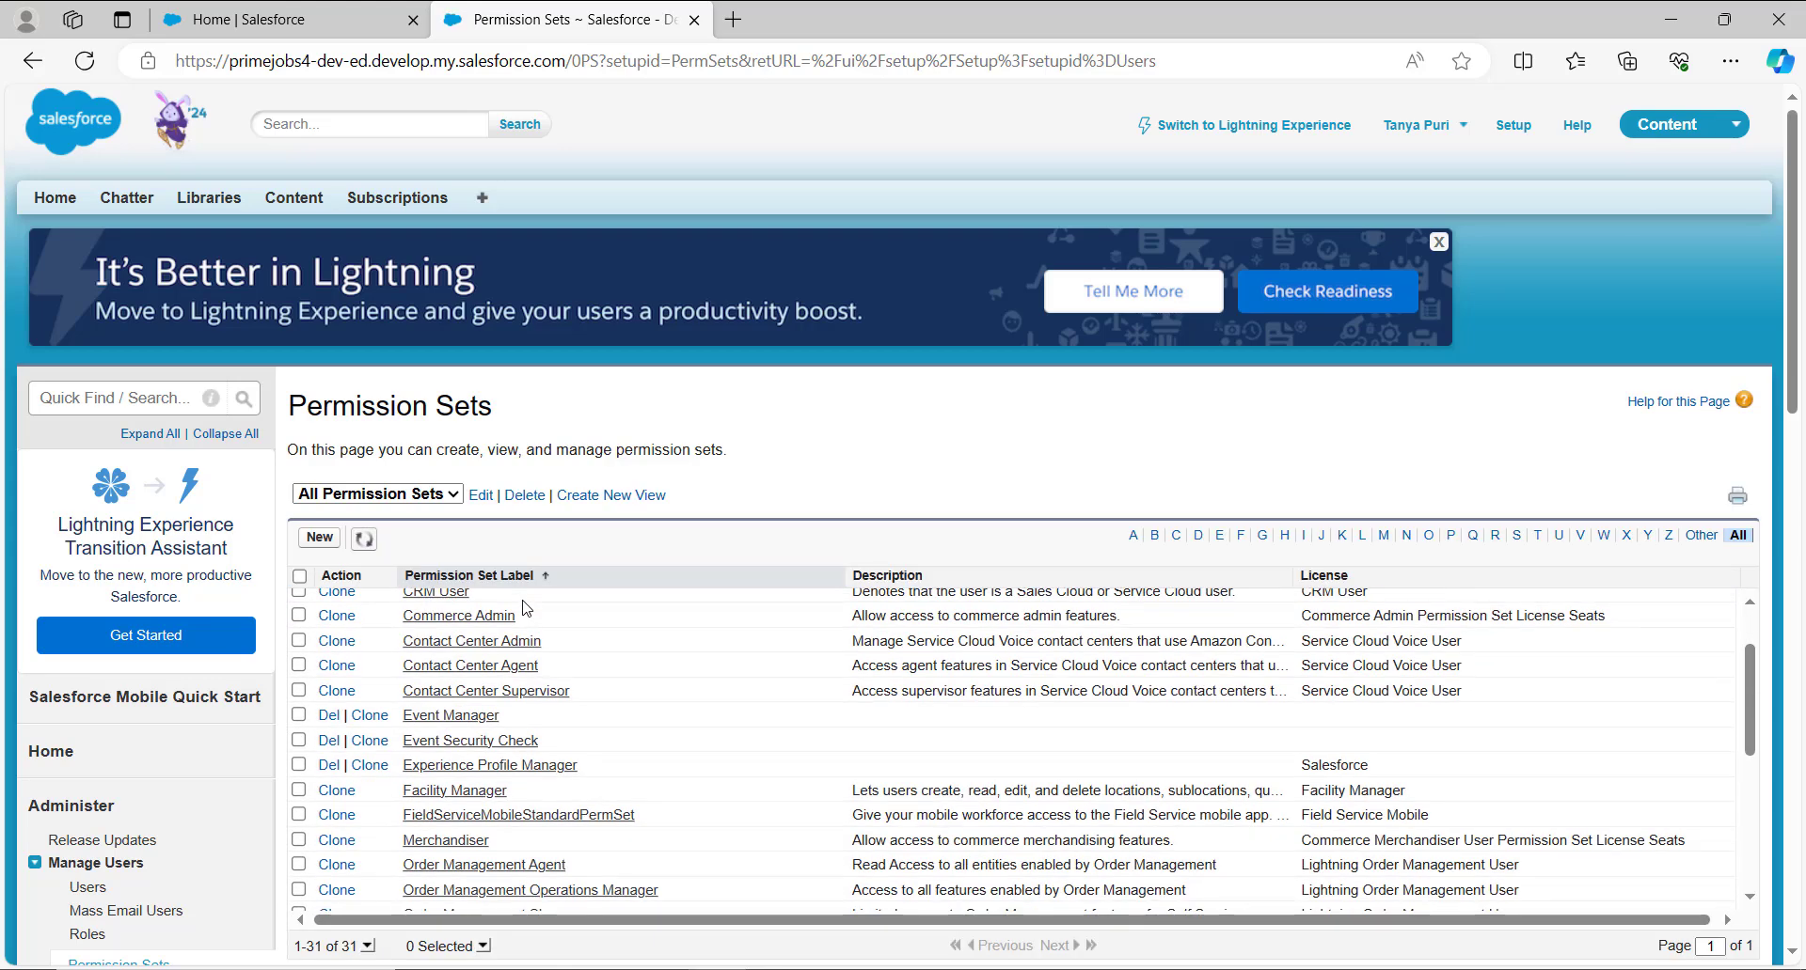
{"action": "scroll", "coordinate": [590, 525], "scroll_direction": "down", "scroll_amount": 2}
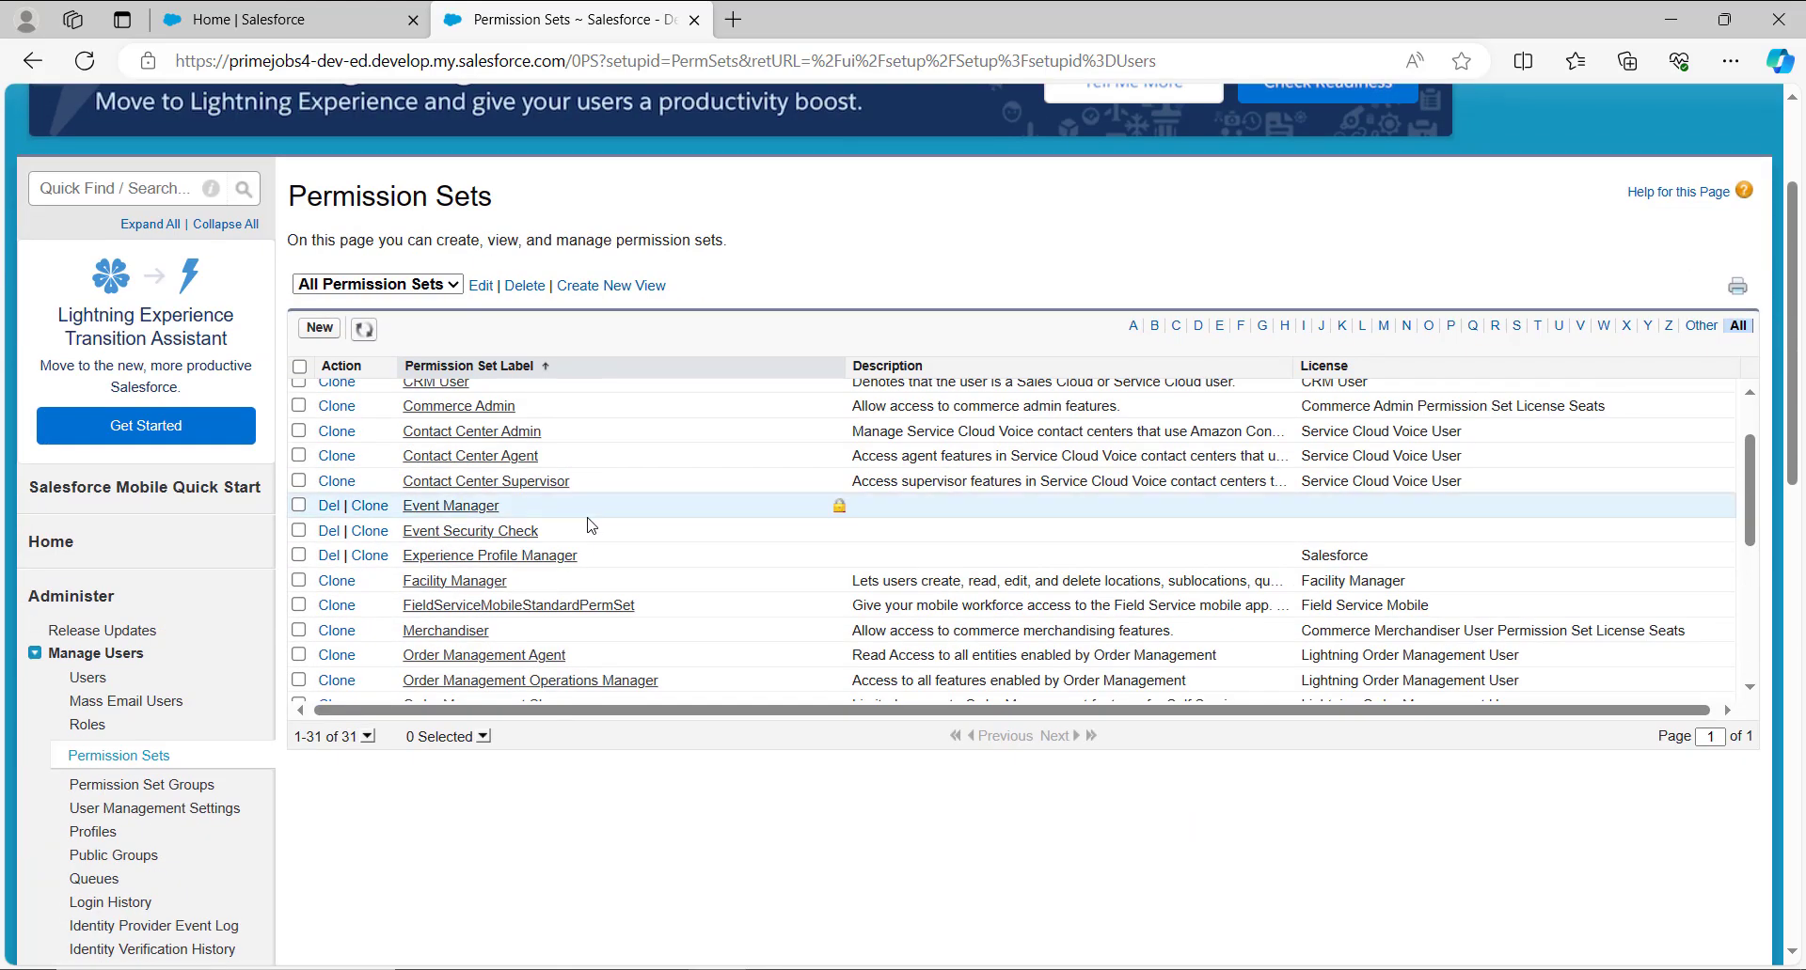
{"action": "left_click", "coordinate": [496, 540]}
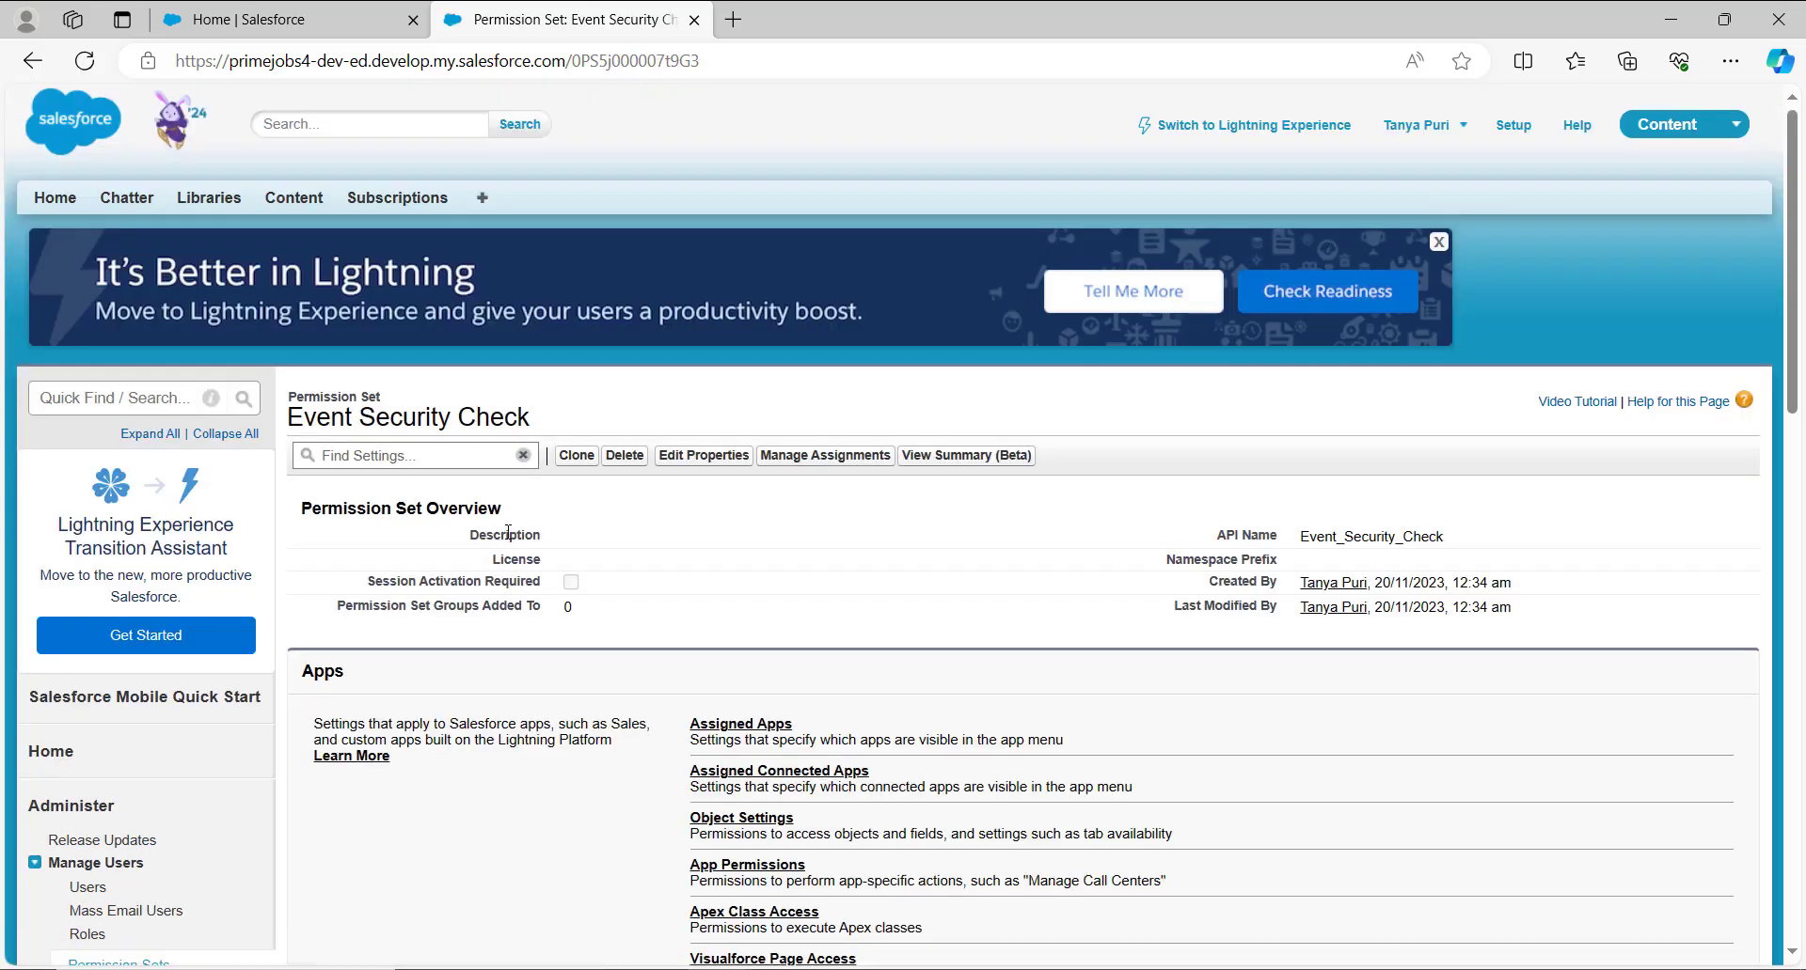
{"action": "left_click", "coordinate": [832, 470]}
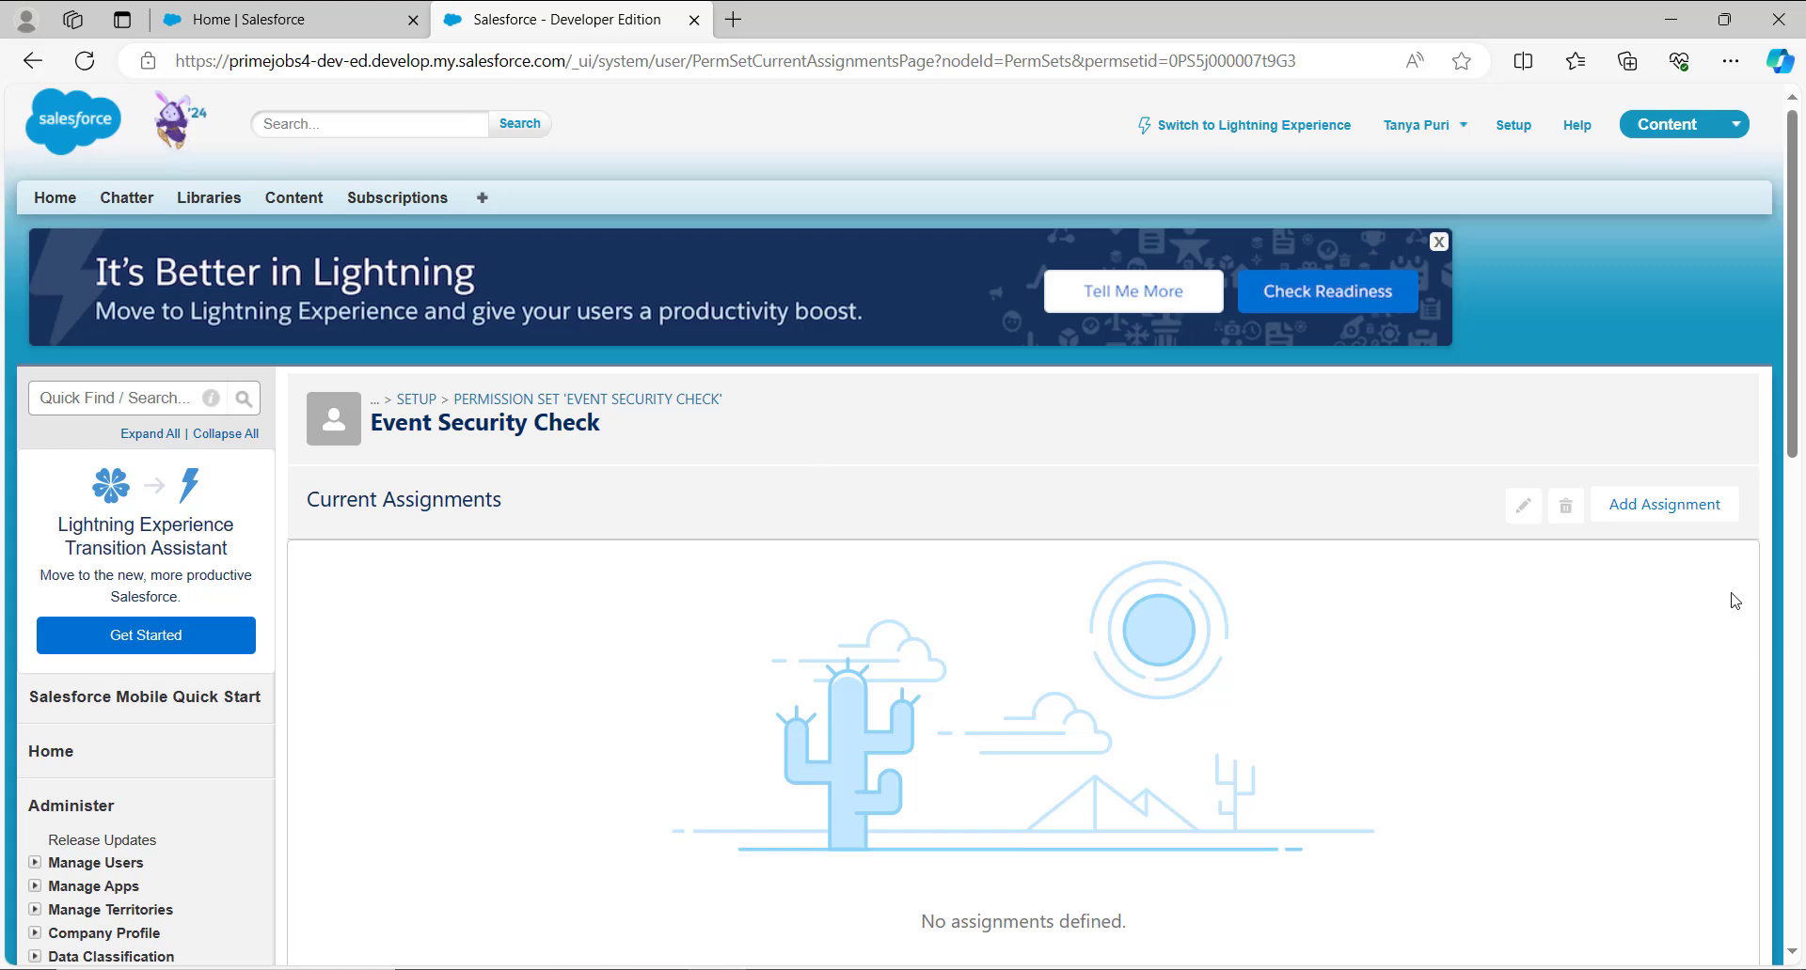
- Add an assignment to Event Security Check for the Chatter Free user in the third row and continue to the expiration options
{"action": "left_click", "coordinate": [1696, 509]}
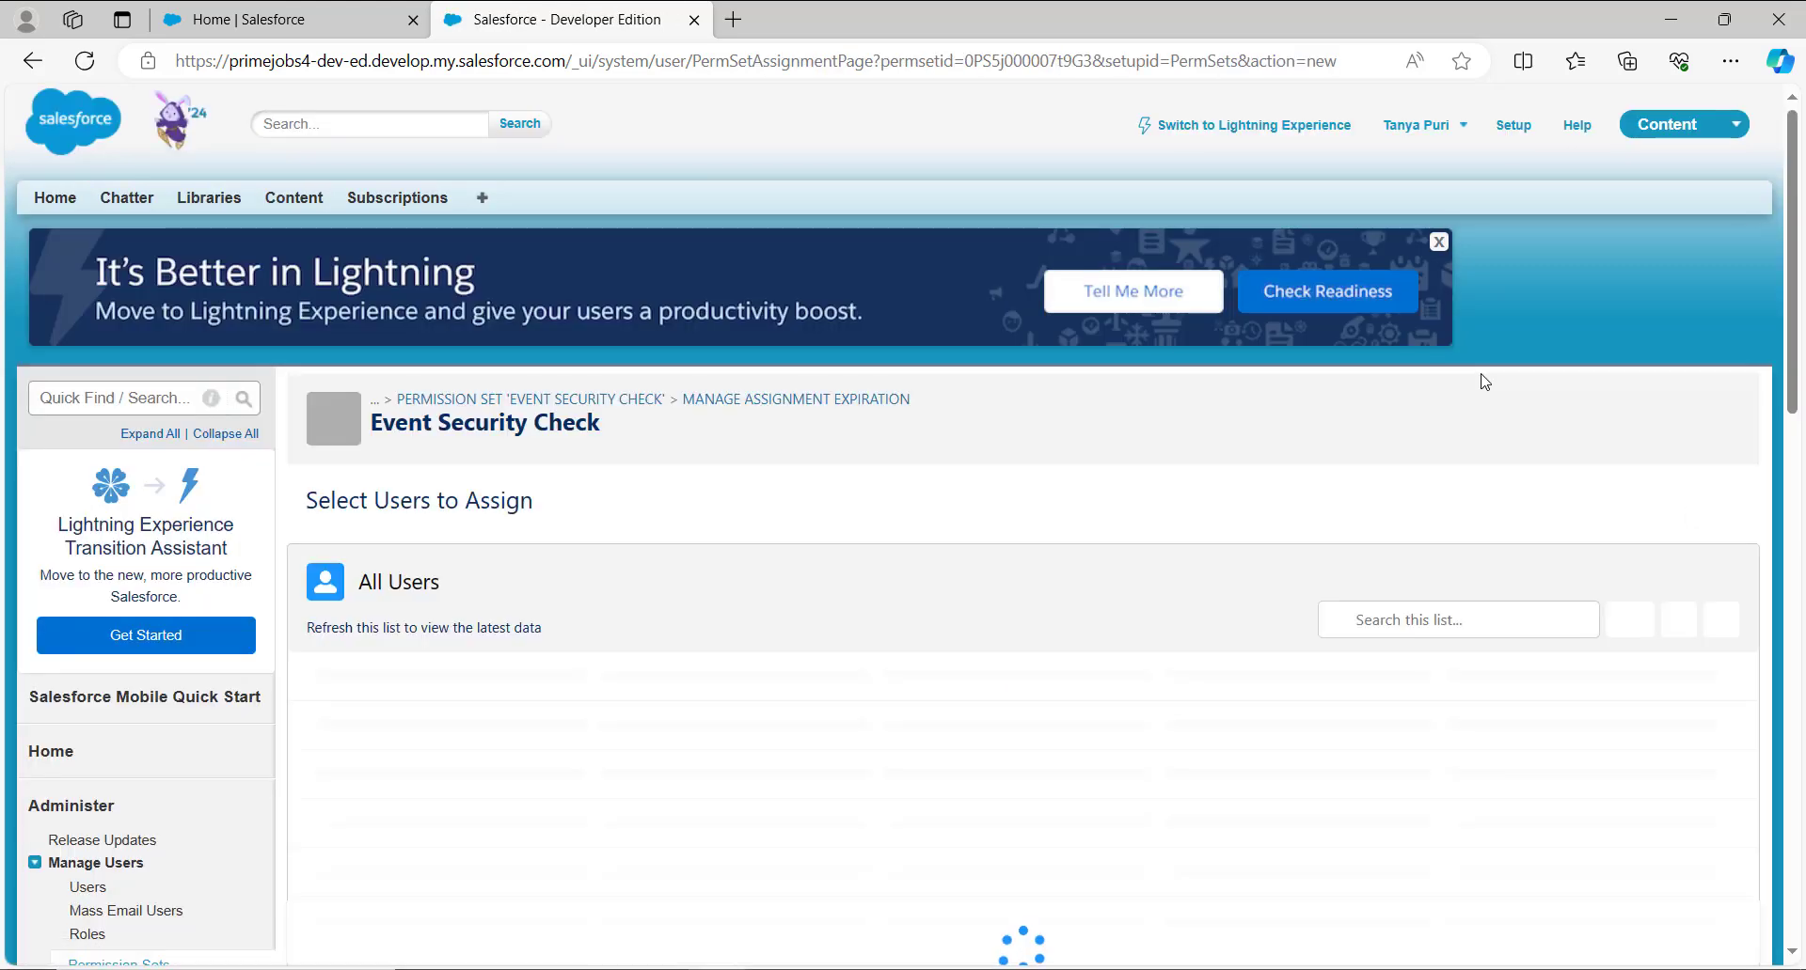
{"action": "scroll", "coordinate": [981, 596], "scroll_direction": "down", "scroll_amount": 2}
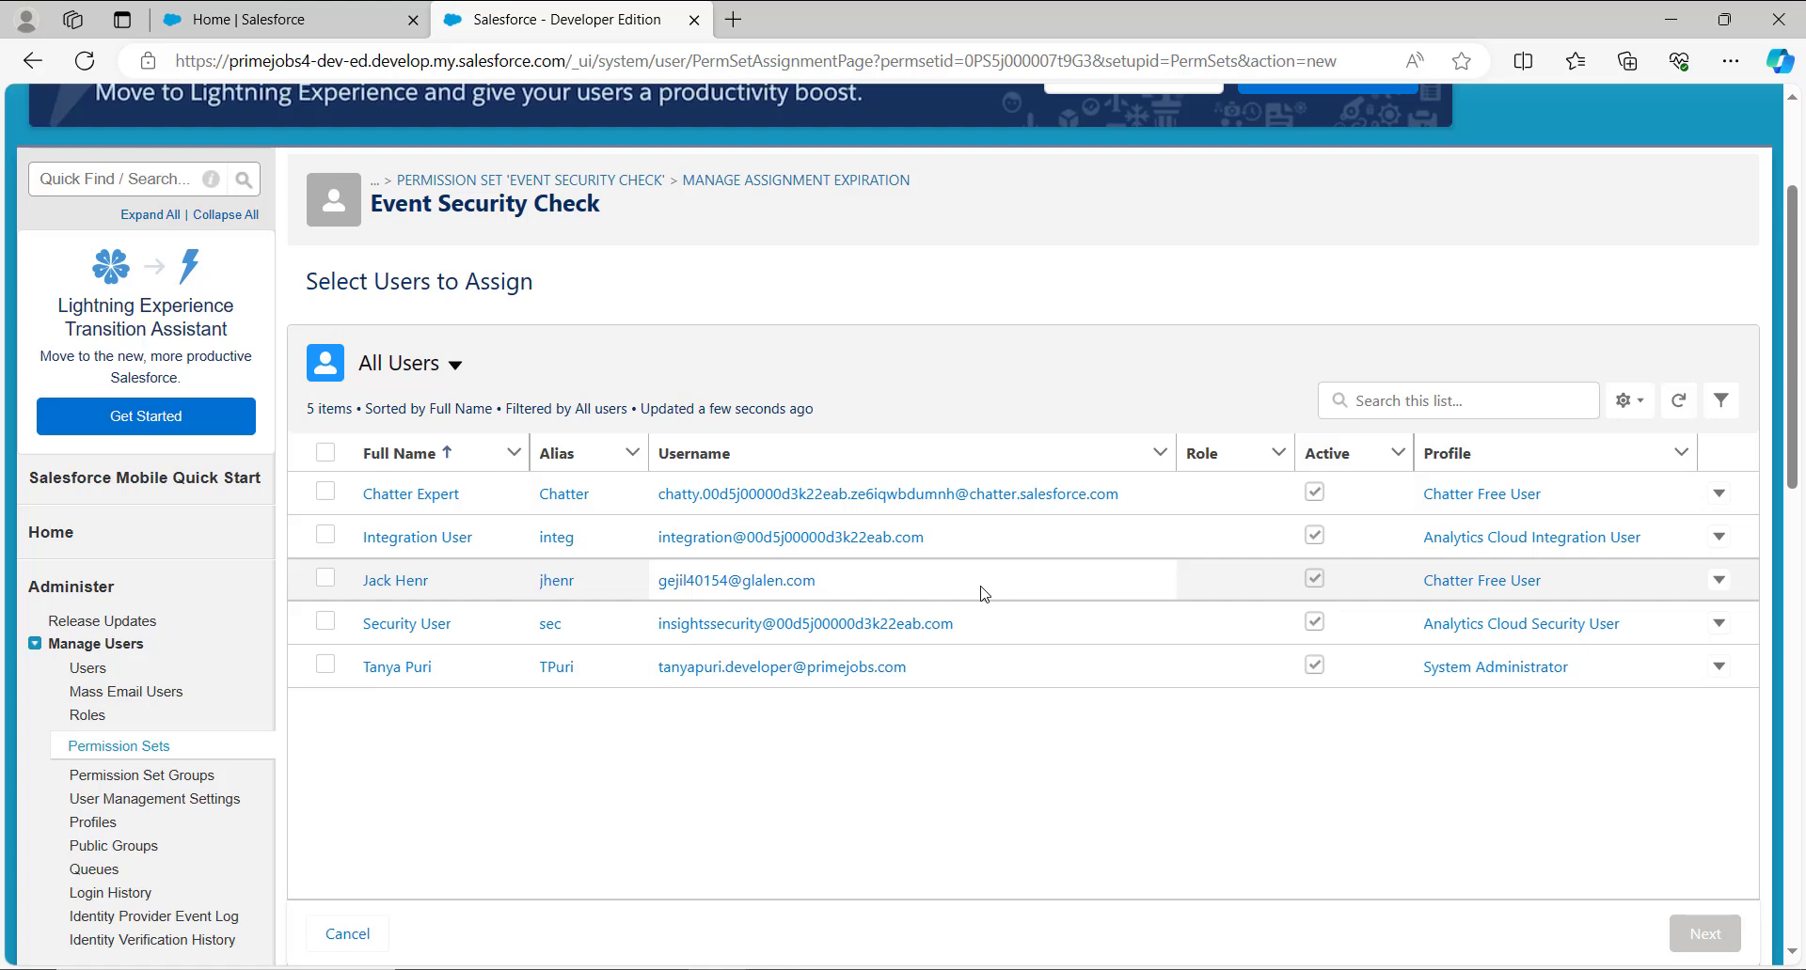
{"action": "left_click", "coordinate": [326, 579]}
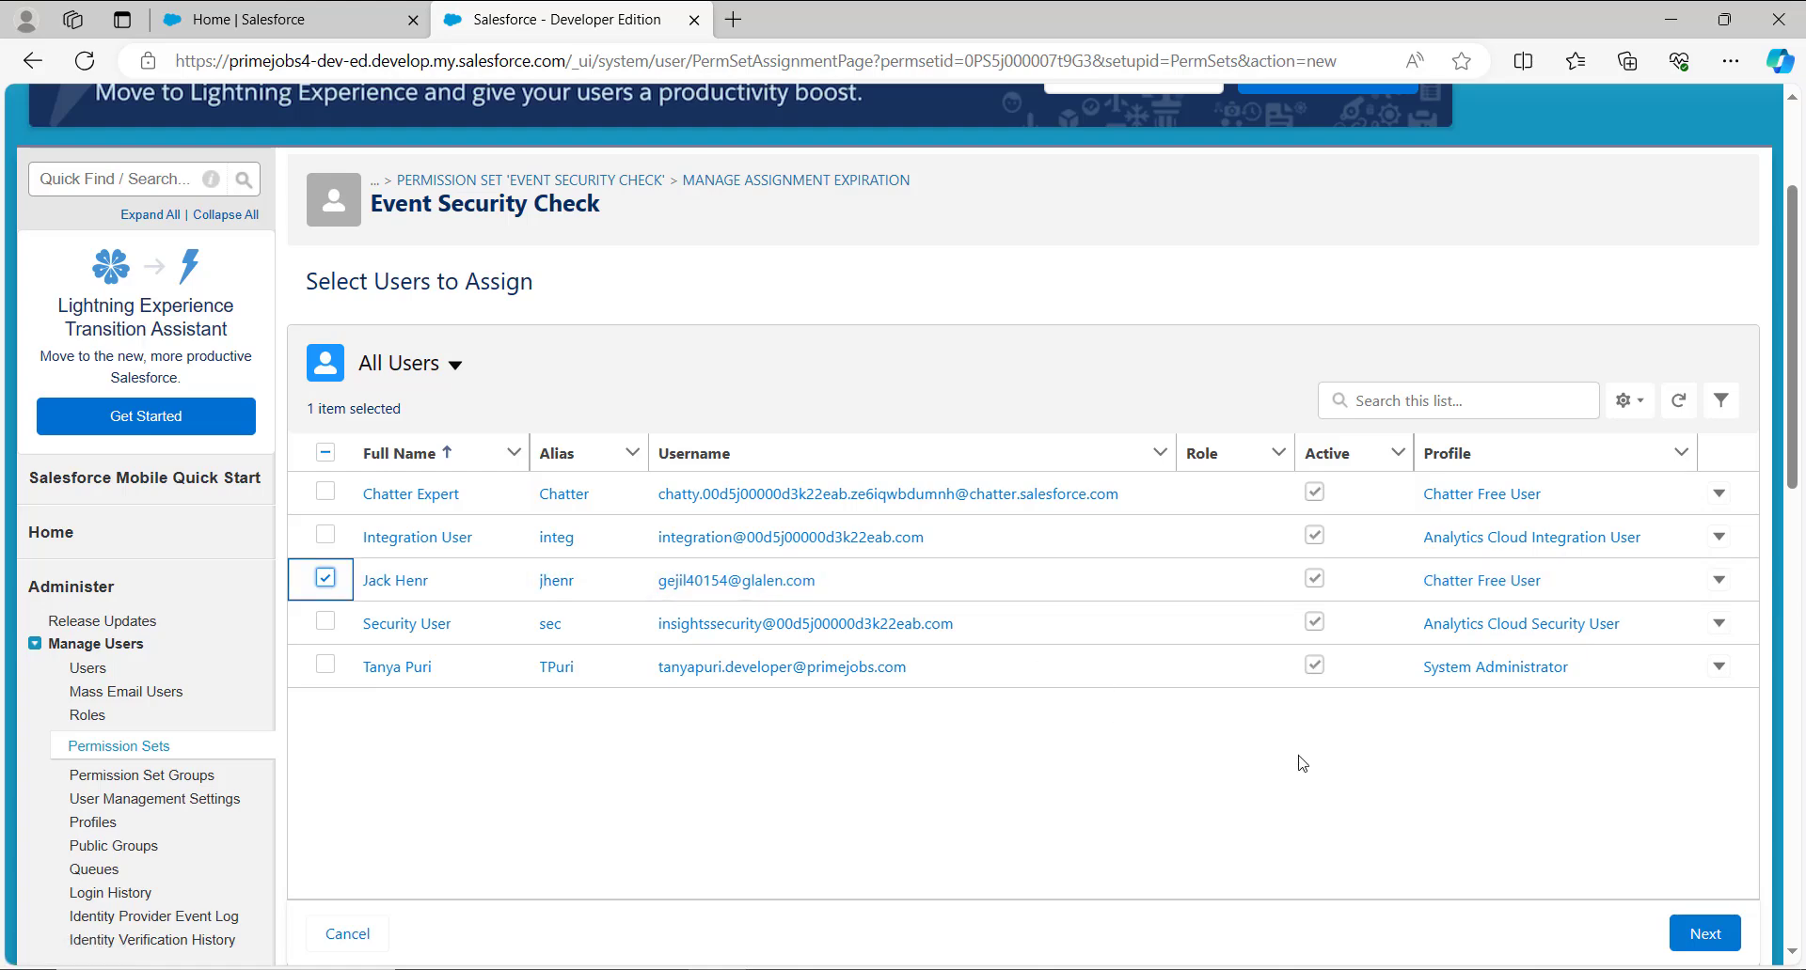
{"action": "left_click", "coordinate": [1693, 934]}
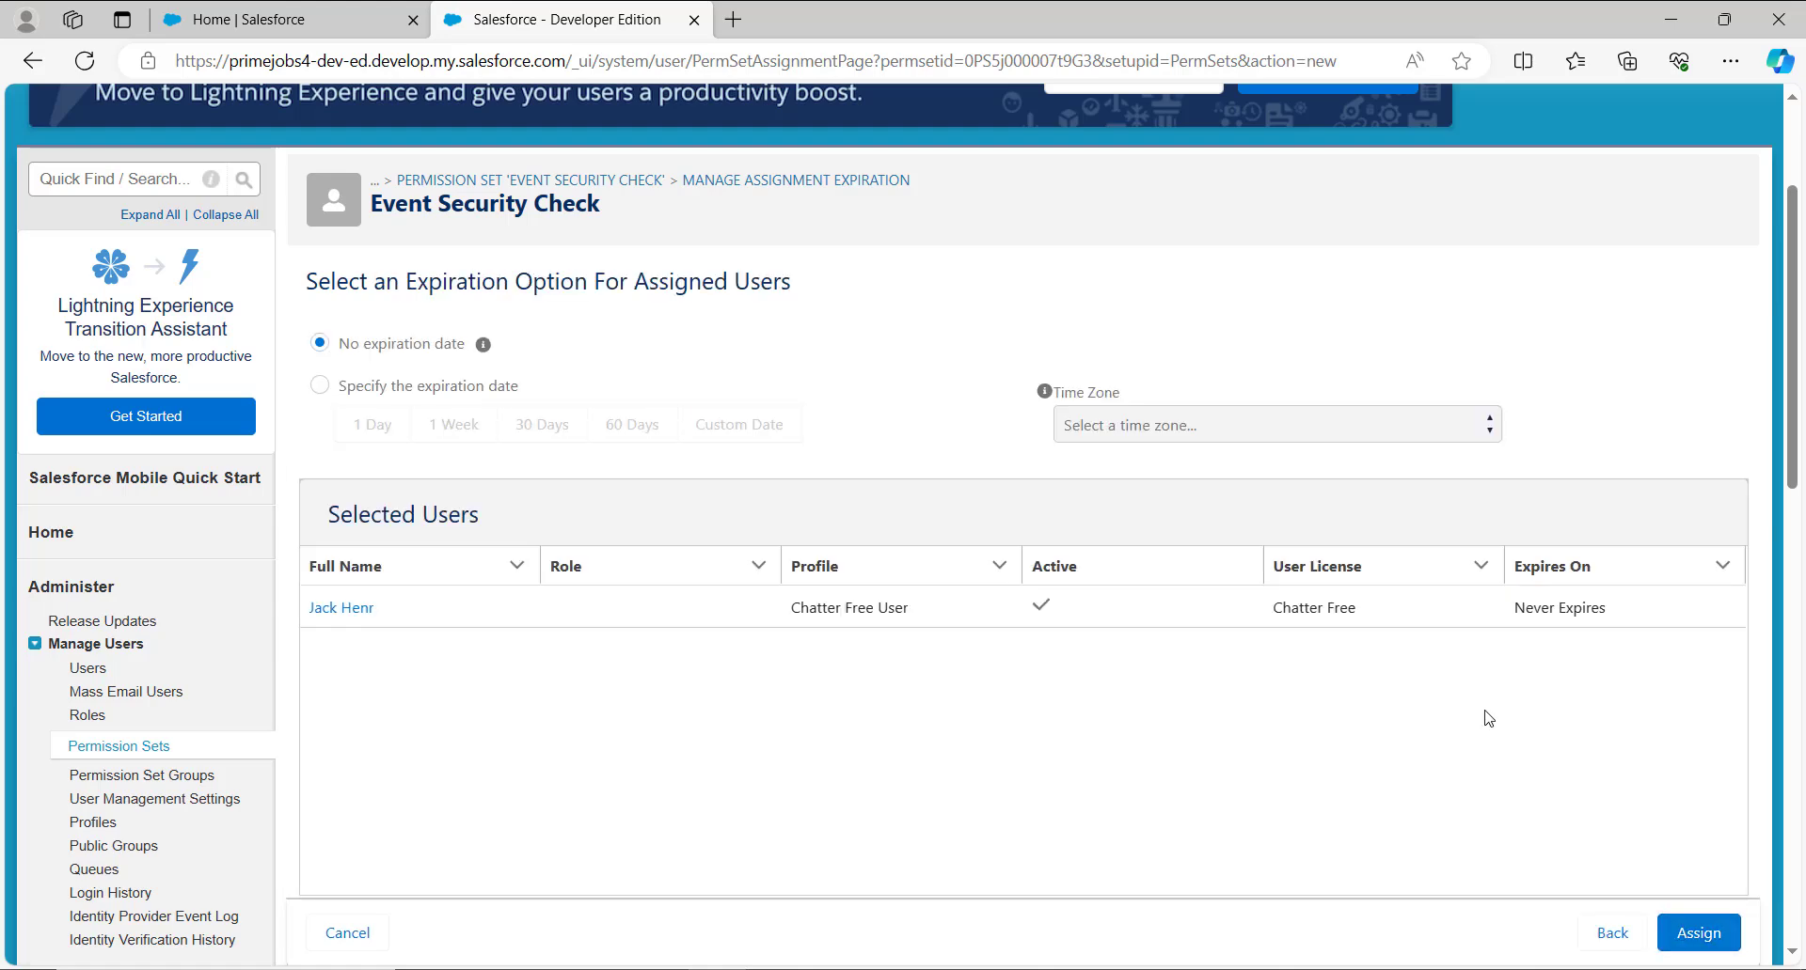
- Assign the Event Security Check permission set to the selected user with no expiration date and close the assignment summary
{"action": "left_click", "coordinate": [320, 387]}
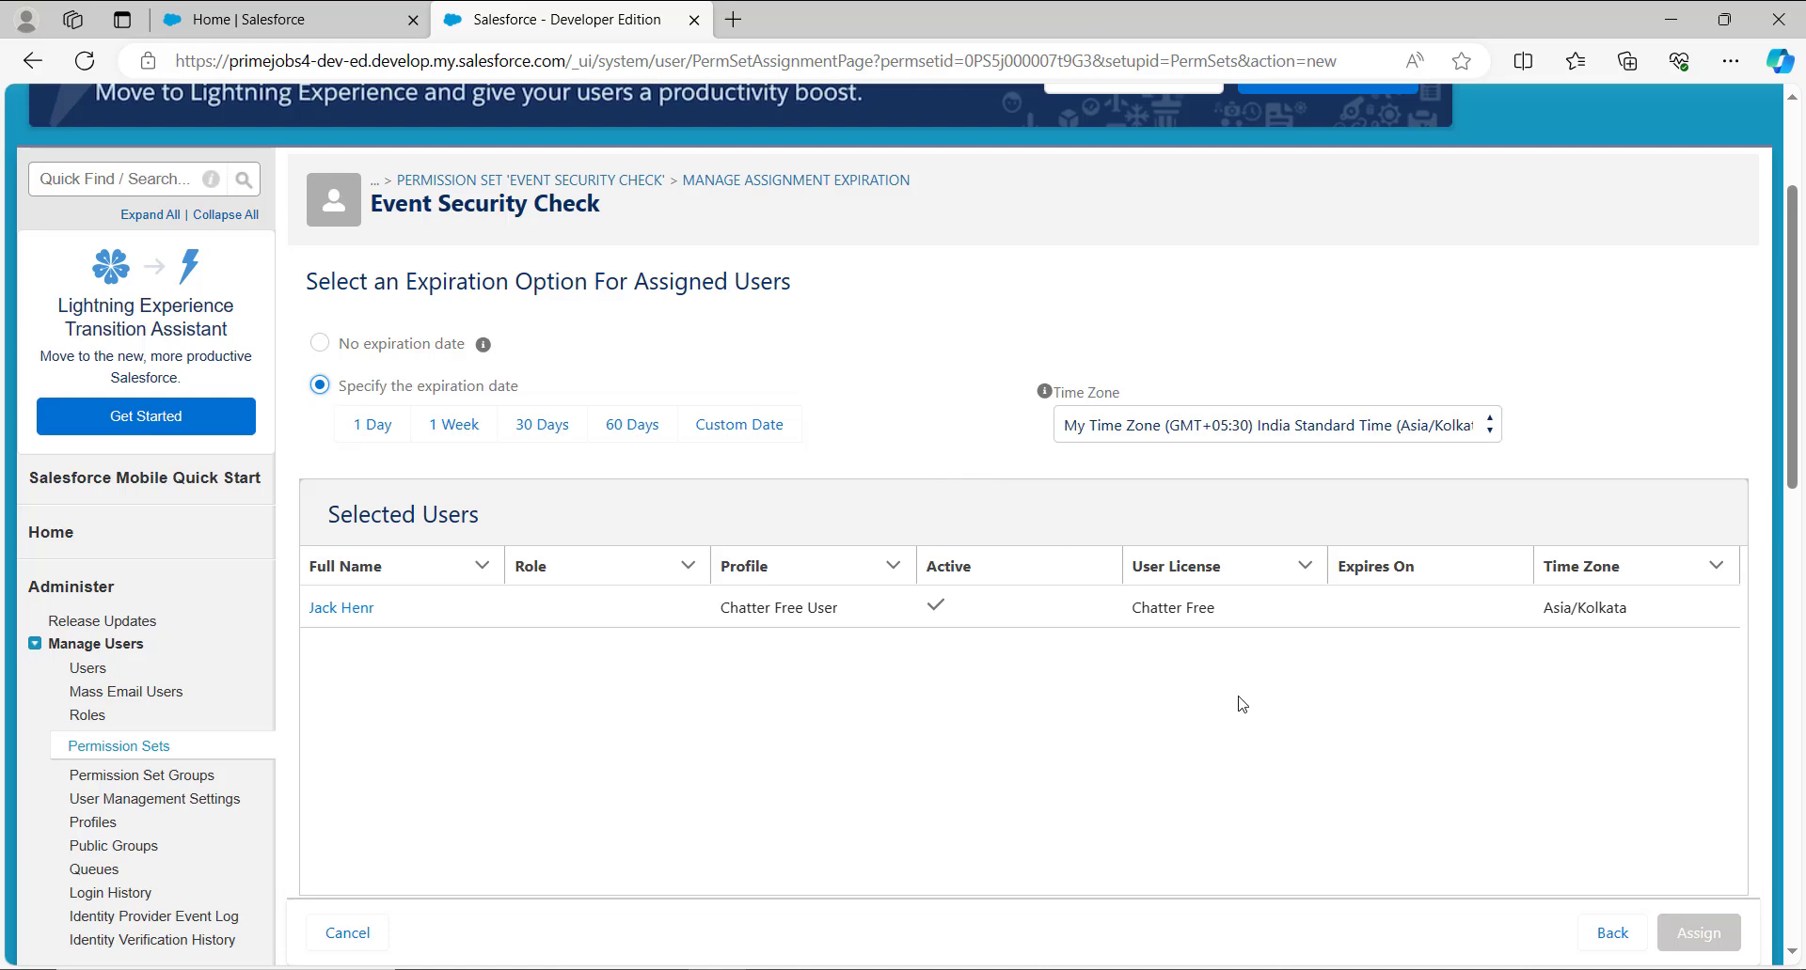
{"action": "left_click", "coordinate": [323, 346]}
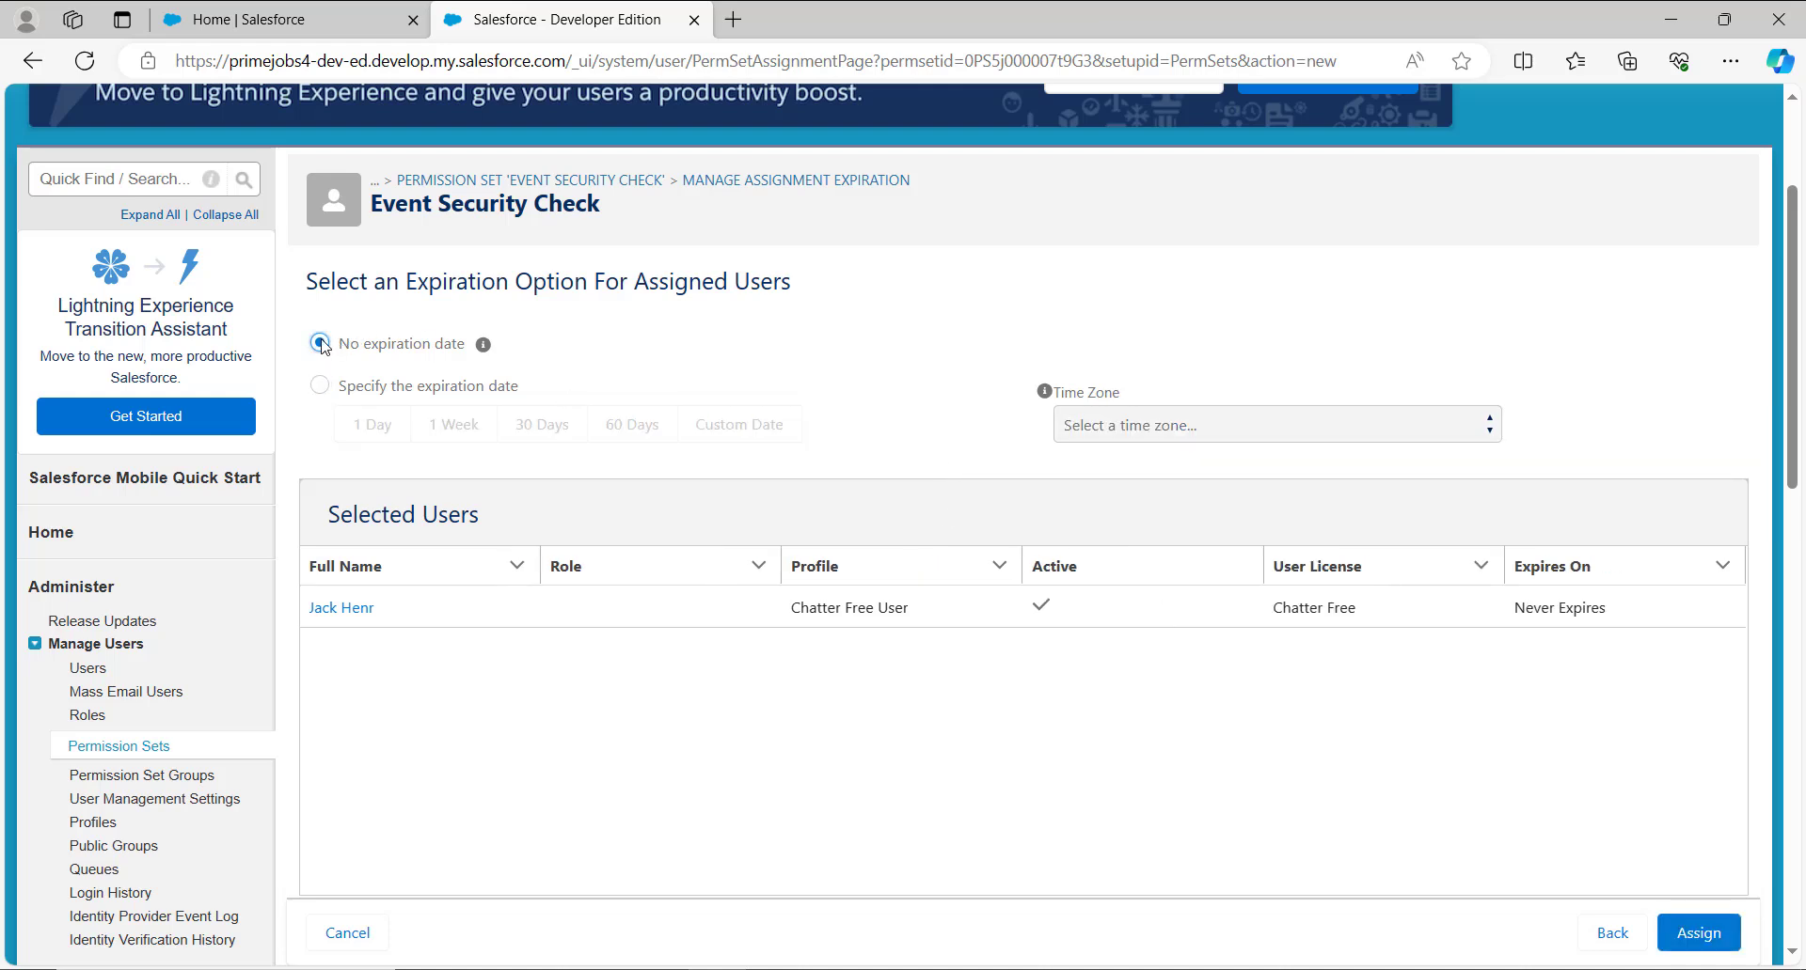
{"action": "left_click", "coordinate": [1677, 933]}
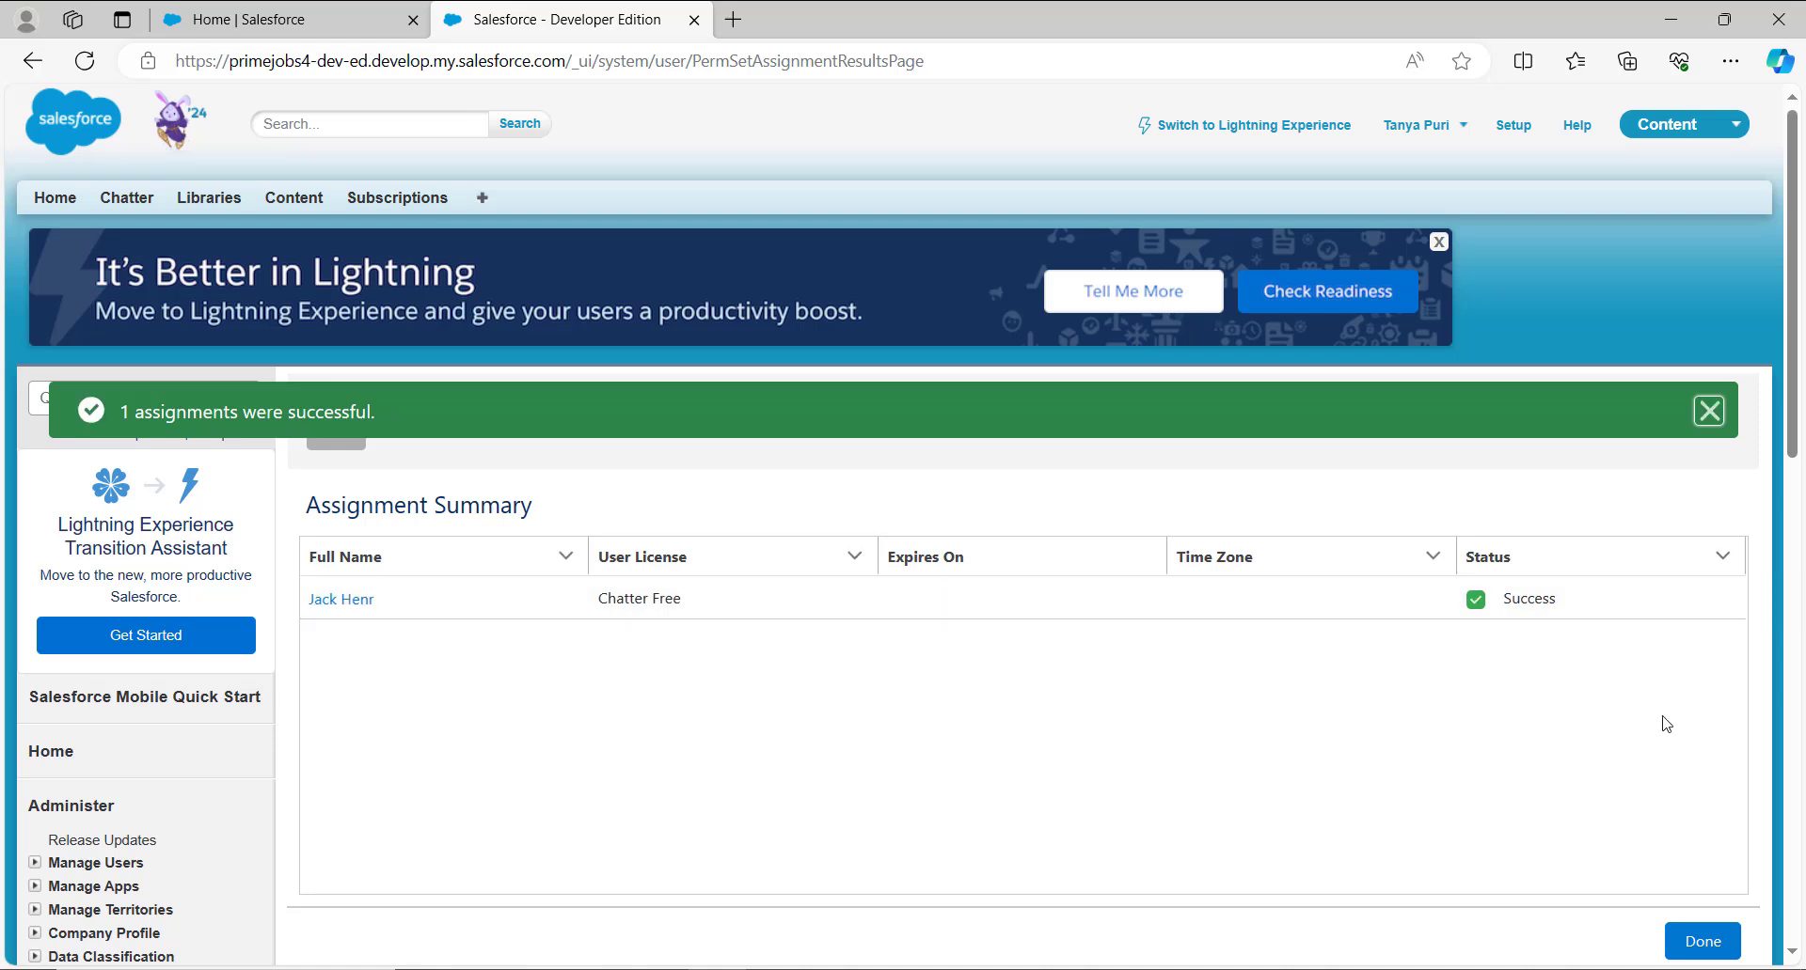
{"action": "left_click", "coordinate": [1684, 943]}
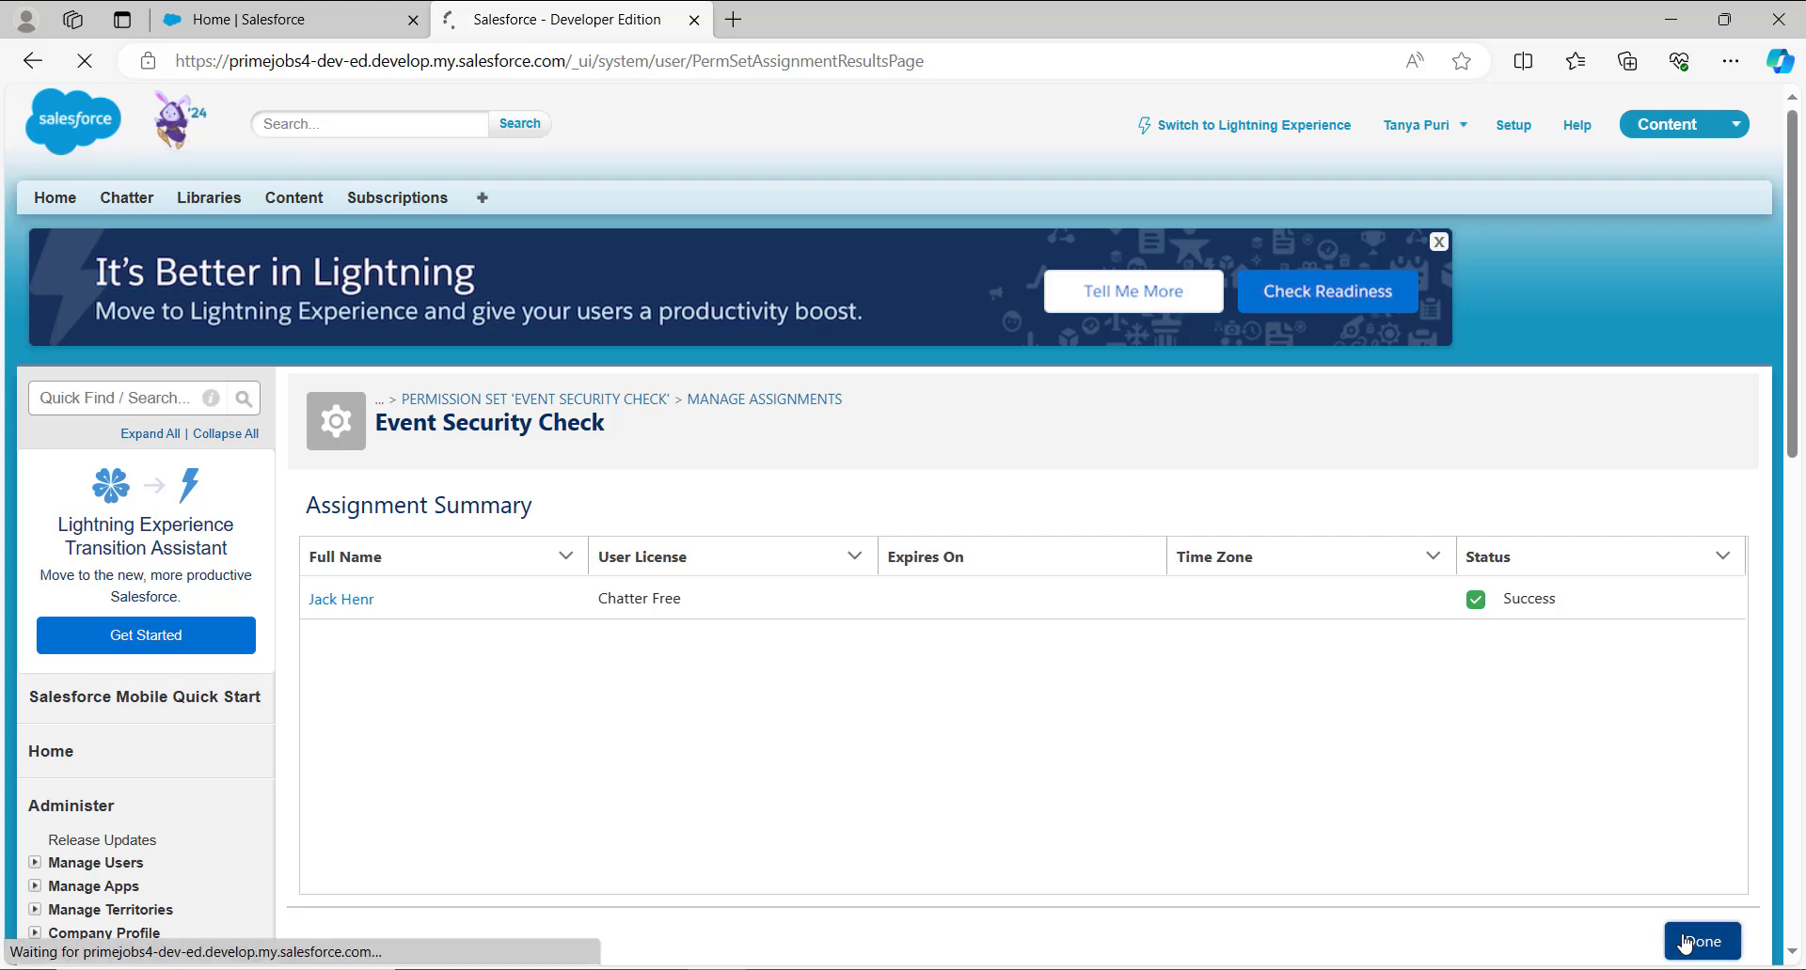